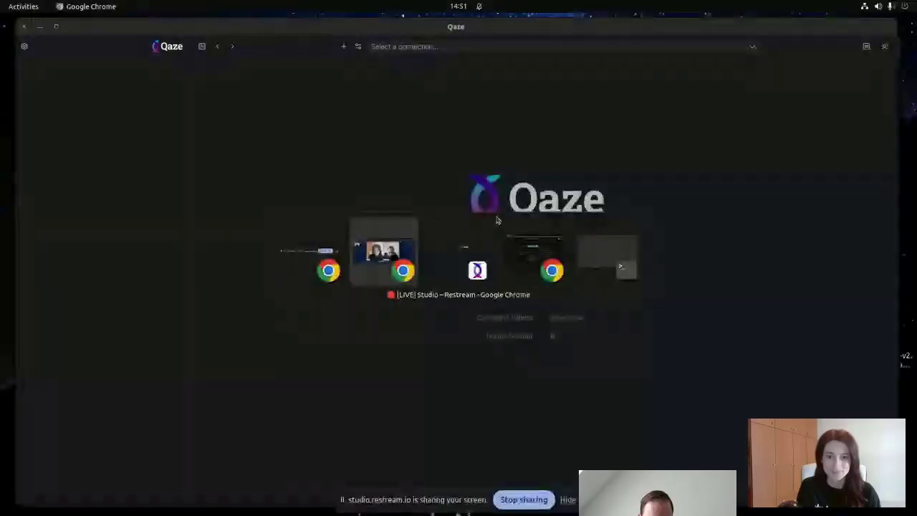
- Review the Excalidraw diagrams of the NATS overview, the NATS supercluster and the Qaze desktop app architecture
{"action": "key", "text": "alt+Tab"}
{"action": "key", "text": "alt+shift+Tab"}
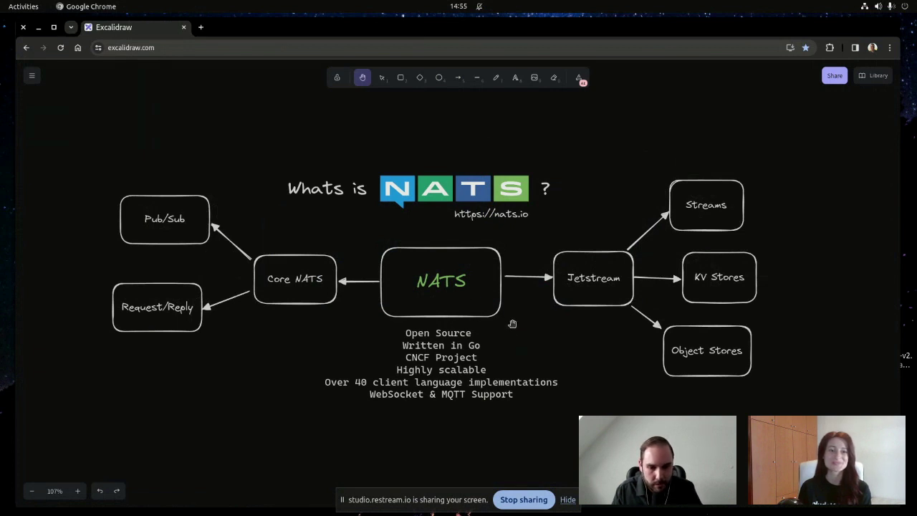
{"action": "scroll", "coordinate": [526, 298], "scroll_direction": "down", "scroll_amount": 2}
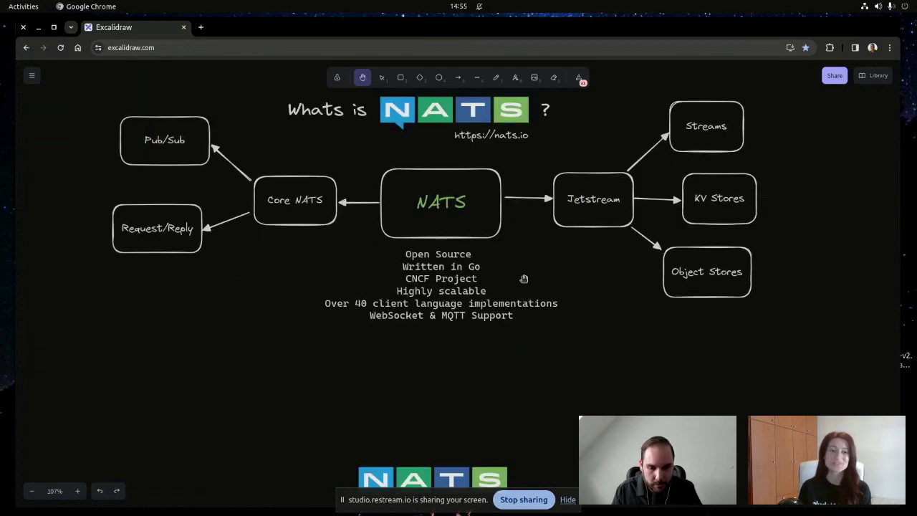
{"action": "scroll", "coordinate": [523, 279], "scroll_direction": "down", "scroll_amount": 6}
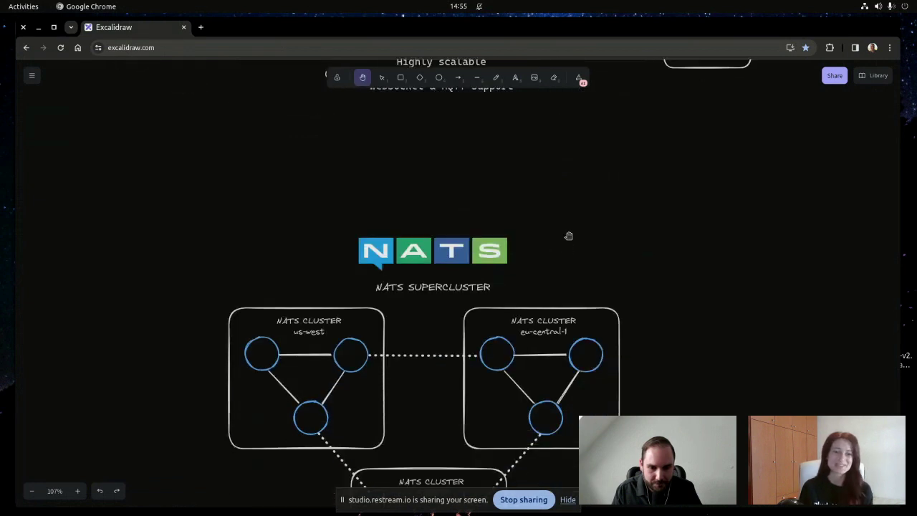
{"action": "scroll", "coordinate": [567, 238], "scroll_direction": "down", "scroll_amount": 4}
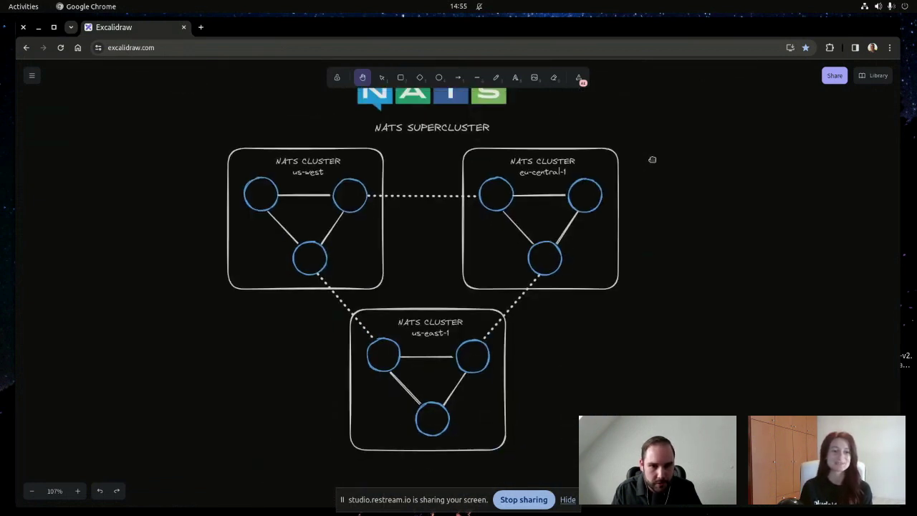
{"action": "scroll", "coordinate": [651, 158], "scroll_direction": "up", "scroll_amount": 1}
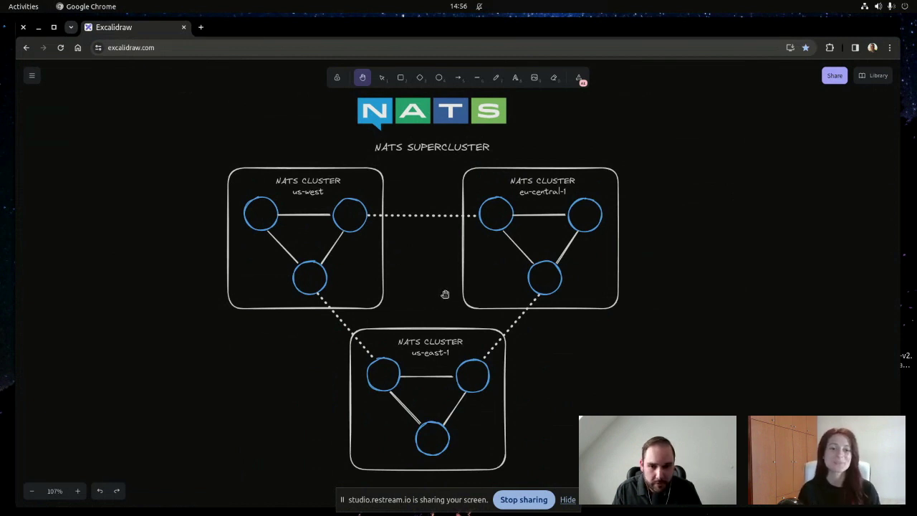
{"action": "left_click_drag", "start_coordinate": [438, 262], "coordinate": [440, 195]}
{"action": "left_click_drag", "start_coordinate": [430, 341], "coordinate": [429, 291]}
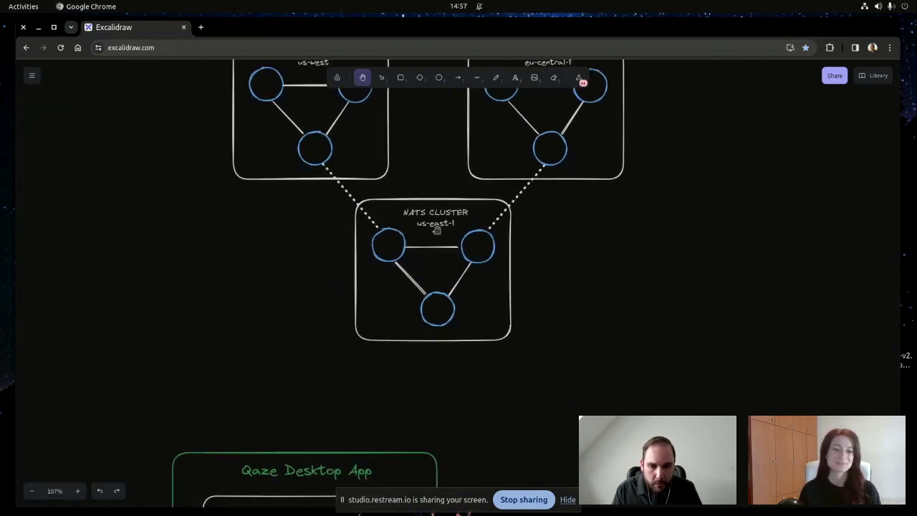
{"action": "left_click_drag", "start_coordinate": [481, 373], "coordinate": [490, 97]}
{"action": "left_click_drag", "start_coordinate": [531, 197], "coordinate": [524, 144]}
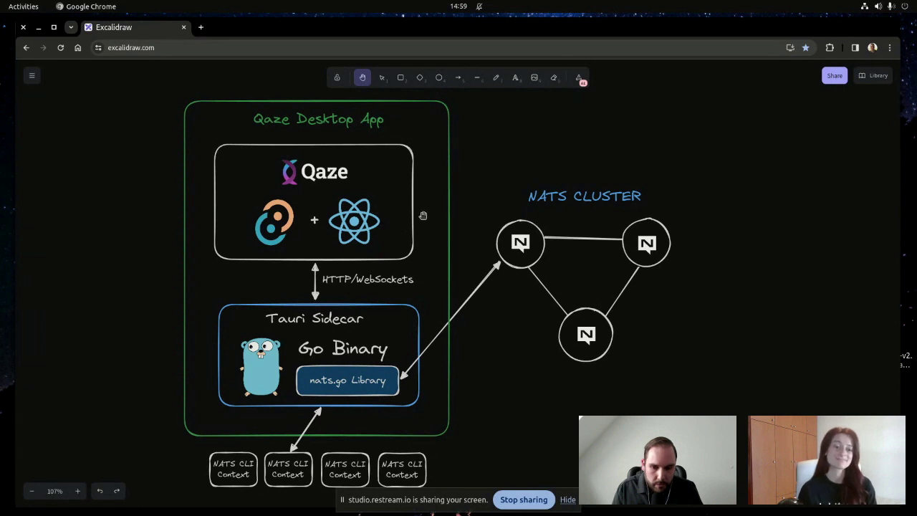
- Switch to the tmux terminal and start a local NATS server with nats-server
{"action": "key", "text": "alt+Tab"}
{"action": "key", "text": "alt+Tab"}
{"action": "key", "text": "alt+Tab"}
{"action": "key", "text": "alt+Tab"}
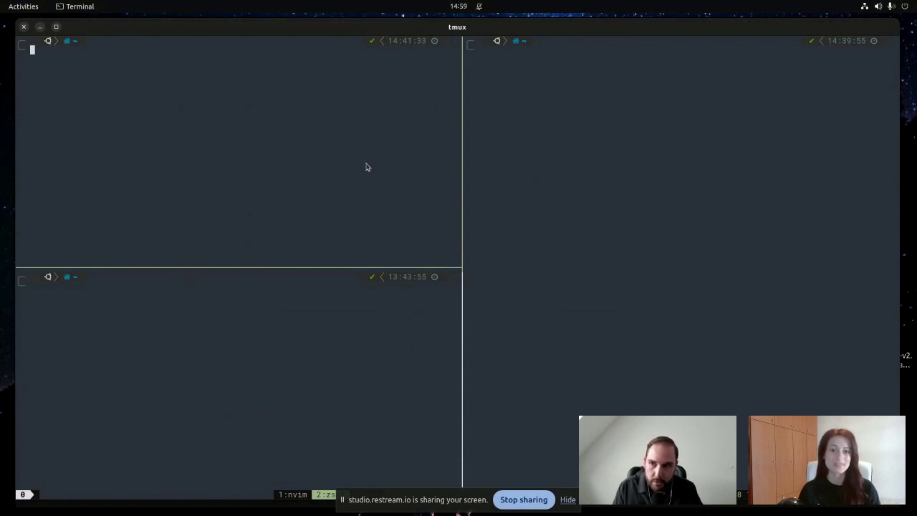
{"action": "type", "text": "nats-server"}
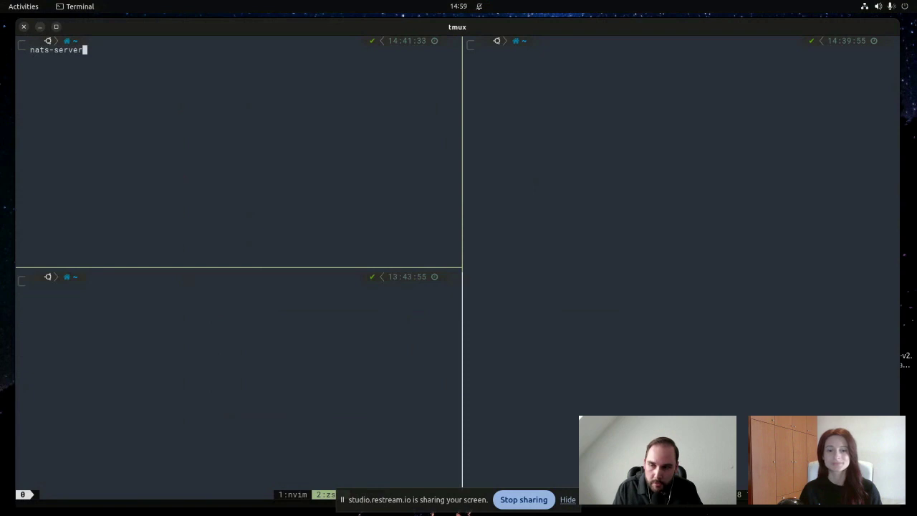
{"action": "key", "text": "Return"}
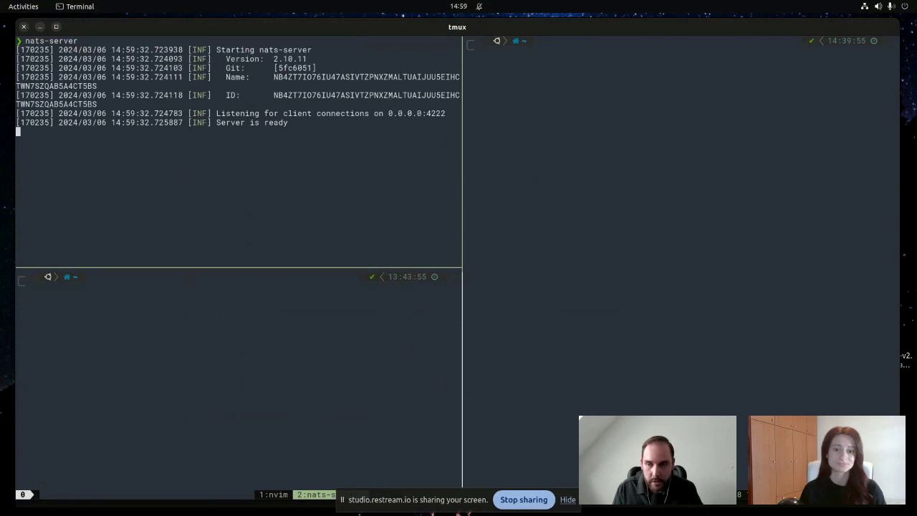
- List the known NATS CLI contexts with nats context ls in the shell pane below the server log
{"action": "left_click", "coordinate": [199, 337]}
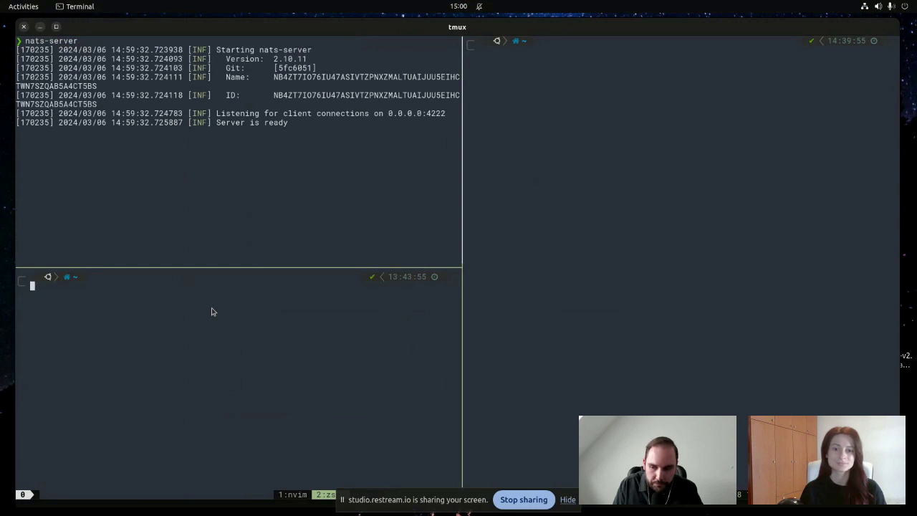
{"action": "type", "text": "nat"}
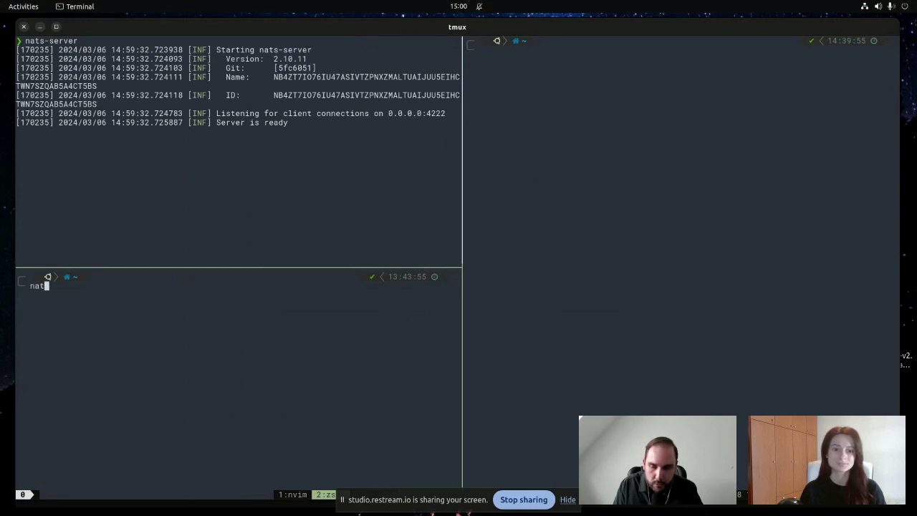
{"action": "type", "text": "s "}
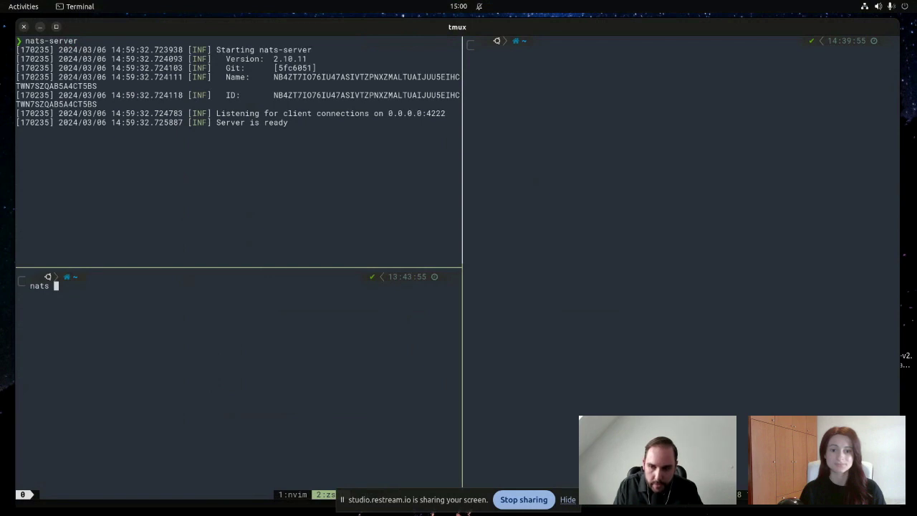
{"action": "type", "text": "contex"}
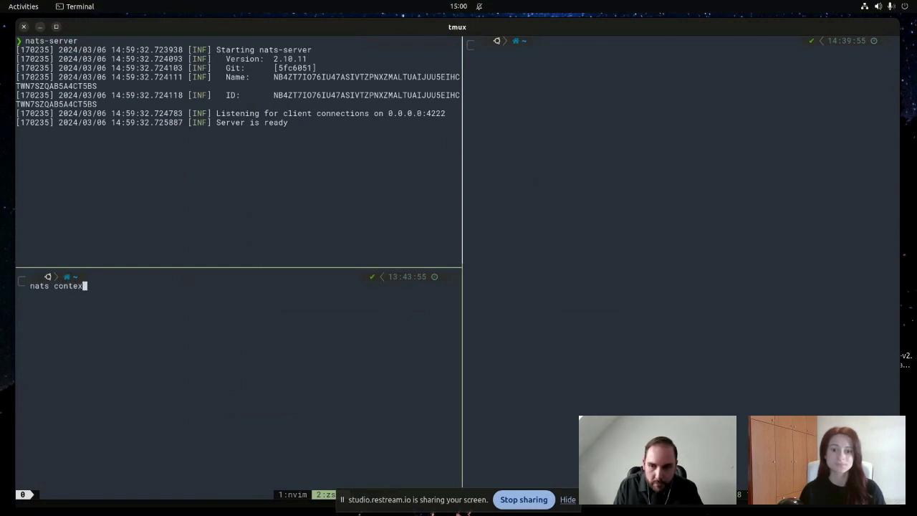
{"action": "type", "text": "t"}
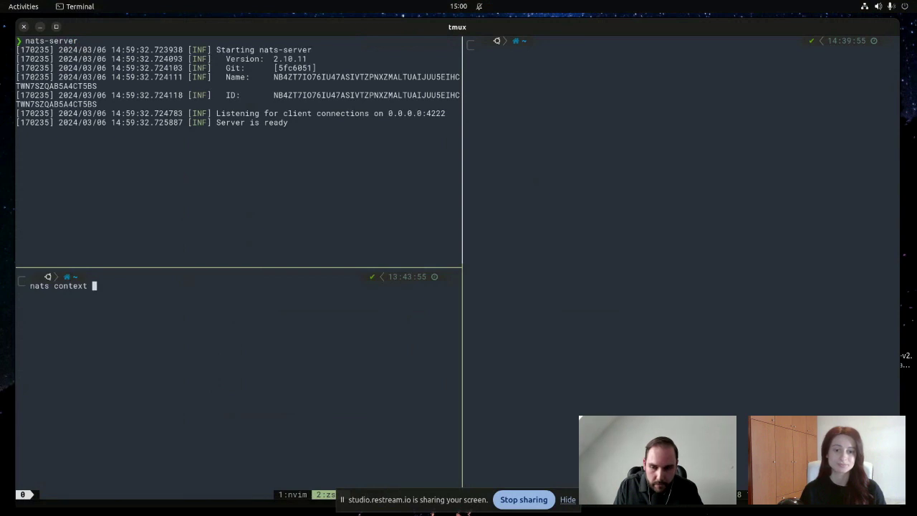
{"action": "type", "text": "ls"}
{"action": "key", "text": "Return"}
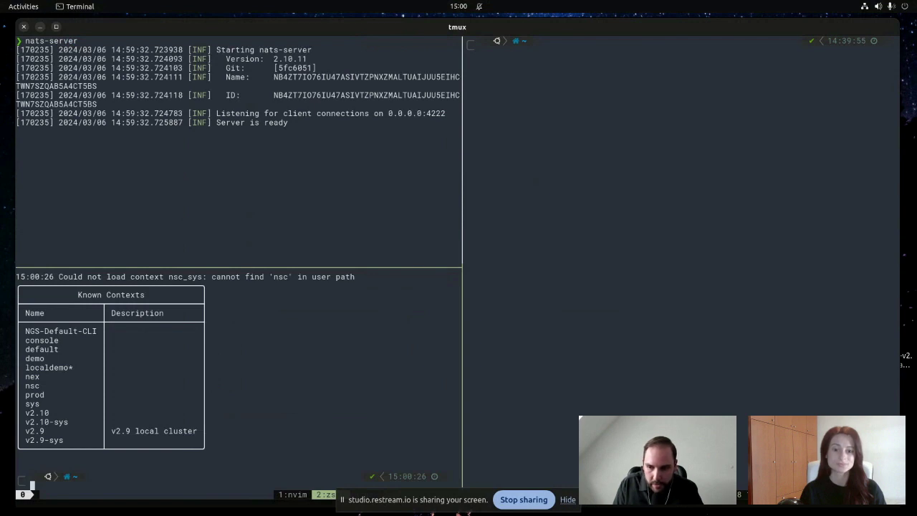
- Clear the context list from the pane below the server log, discarding the partly entered nats command
{"action": "left_click_drag", "start_coordinate": [80, 369], "coordinate": [62, 369]}
{"action": "type", "text": "nats"}
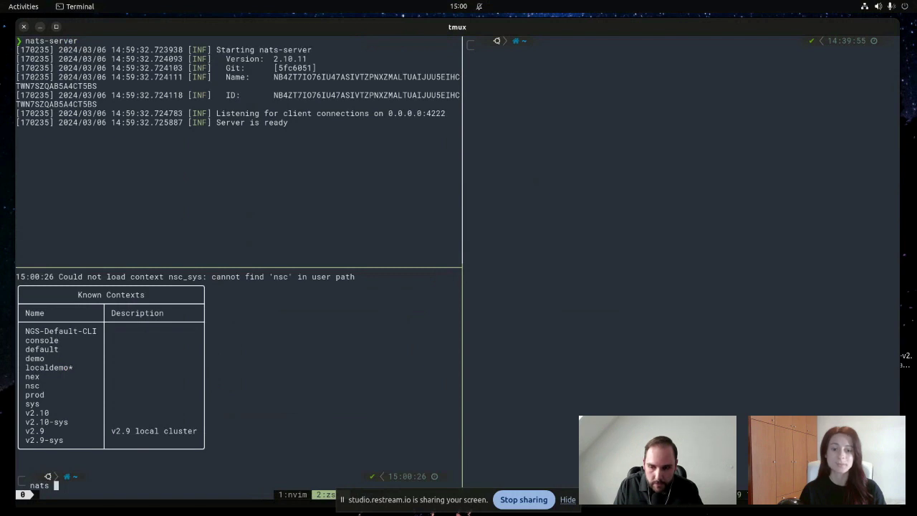
{"action": "type", "text": "c"}
{"action": "key", "text": "BackSpace"}
{"action": "key", "text": "BackSpace"}
{"action": "key", "text": "BackSpace"}
{"action": "key", "text": "BackSpace"}
{"action": "key", "text": "BackSpace"}
{"action": "key", "text": "BackSpace"}
{"action": "type", "text": "clear"}
{"action": "key", "text": "Return"}
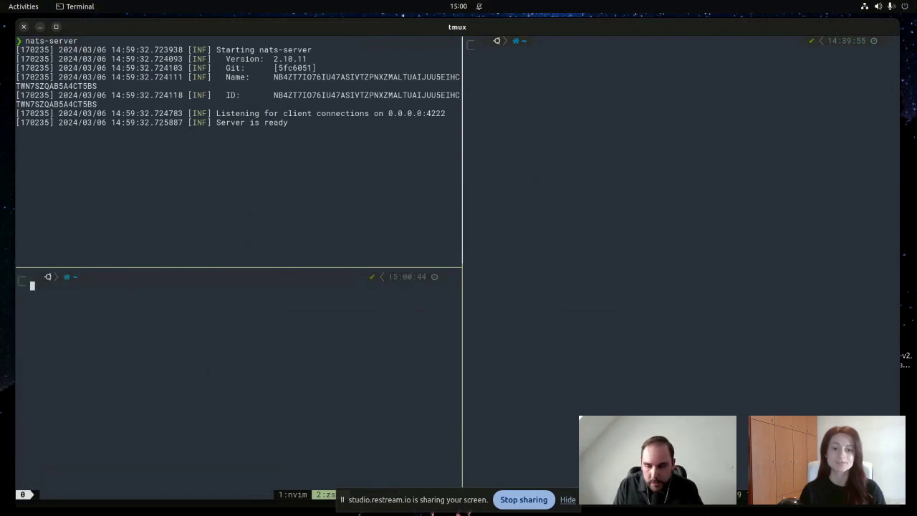
- Subscribe to the subject product.created with nats sub in the cleared pane
{"action": "type", "text": "nats sub product."}
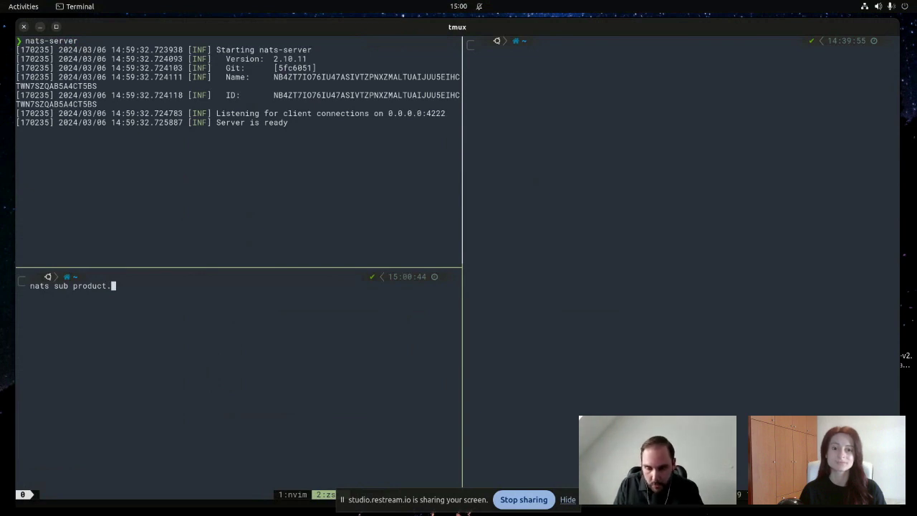
{"action": "type", "text": "cr"}
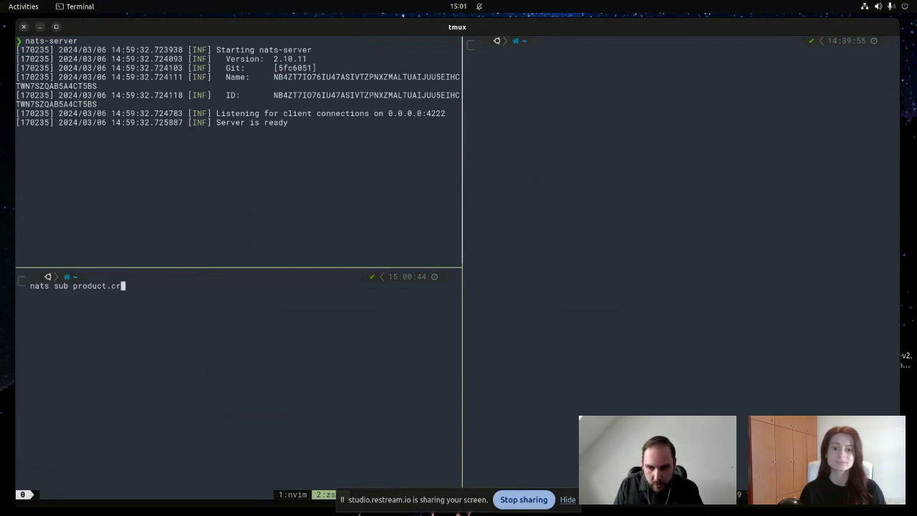
{"action": "type", "text": "eated"}
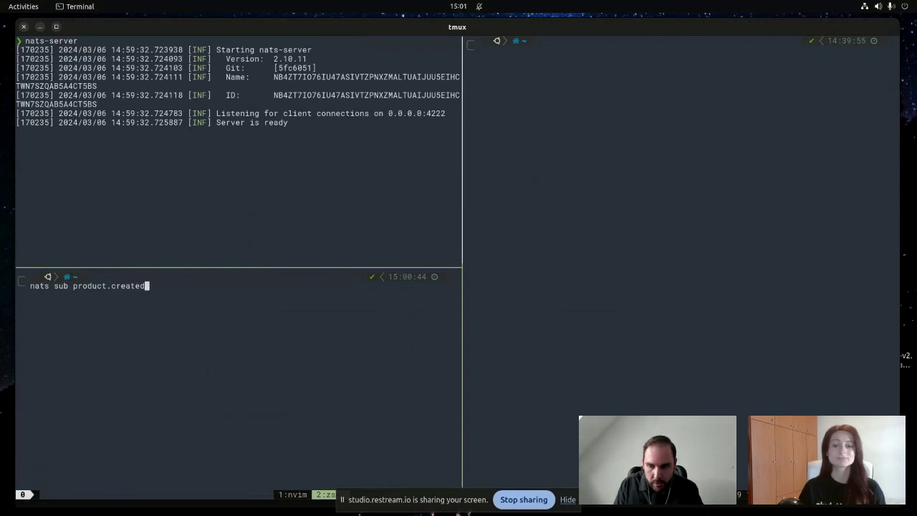
{"action": "key", "text": "Return"}
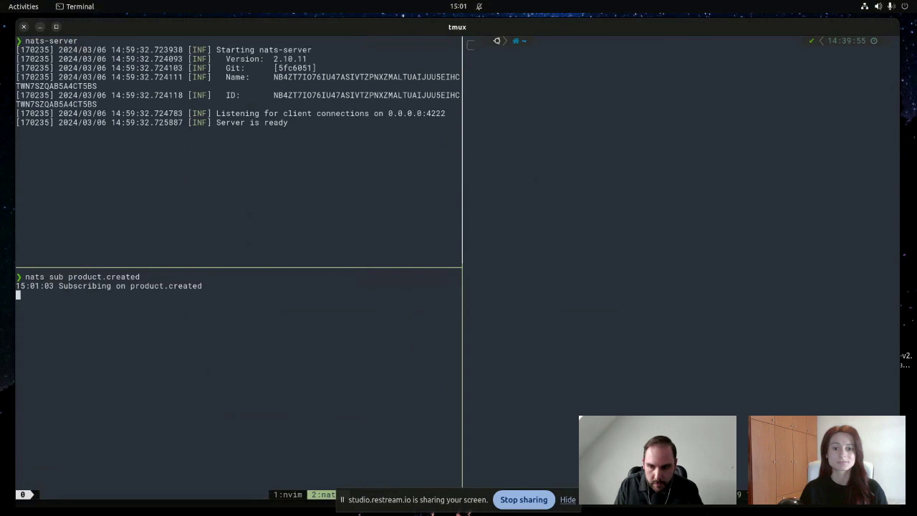
- Publish the message iphone-15 to the subject product.create with nats pub in the remaining empty pane
{"action": "left_click", "coordinate": [469, 199]}
{"action": "type", "text": "nats "}
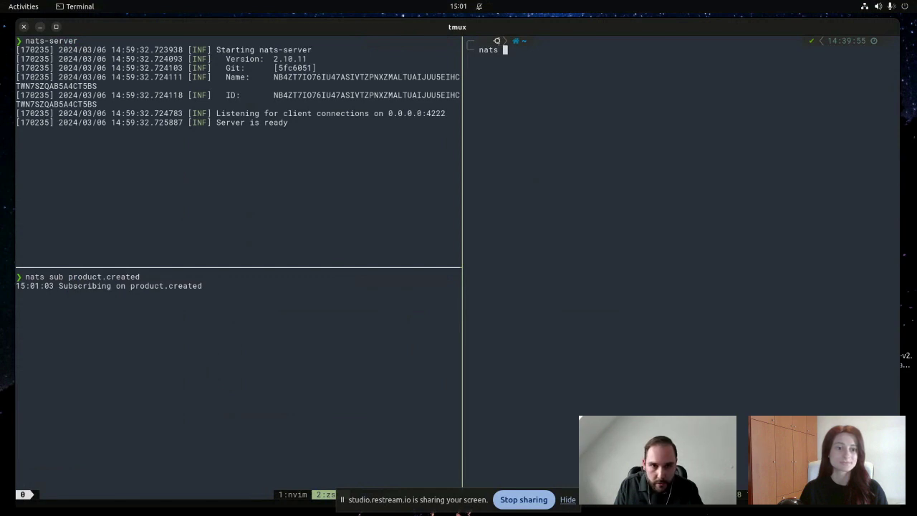
{"action": "type", "text": "pub "}
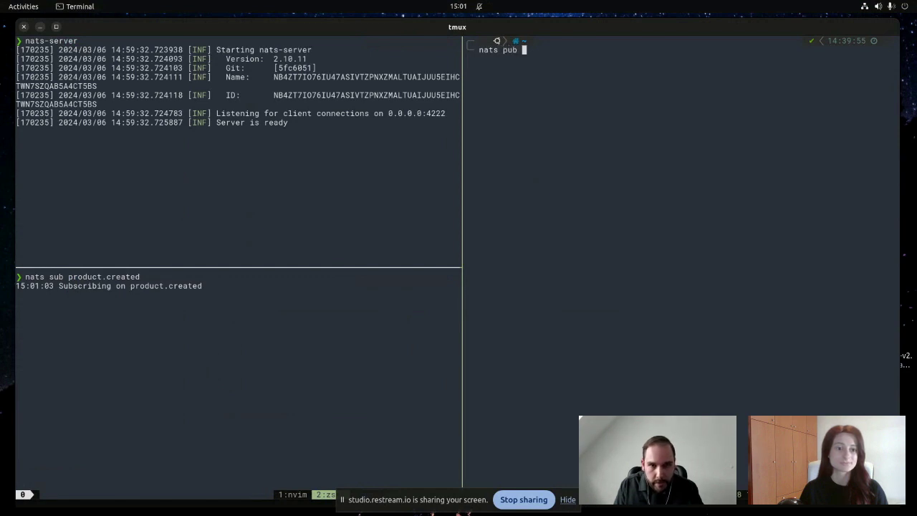
{"action": "type", "text": "products."}
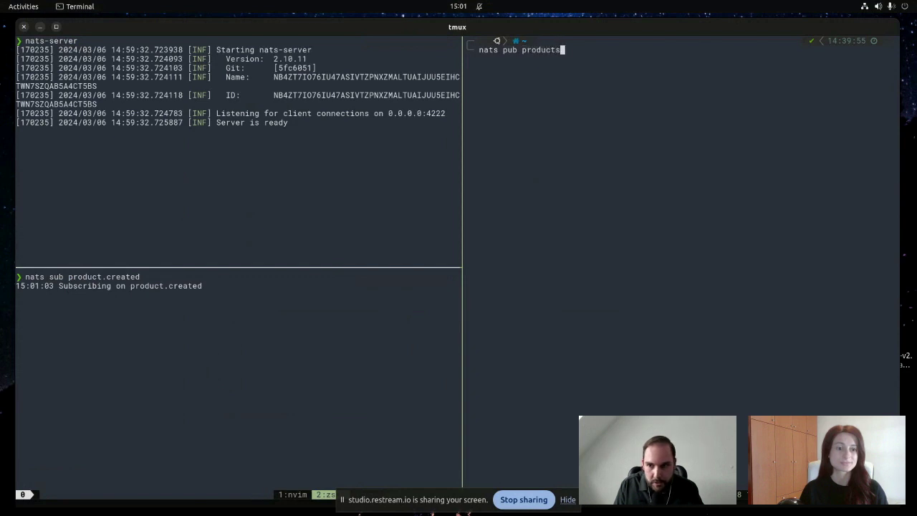
{"action": "key", "text": "BackSpace"}
{"action": "key", "text": "BackSpace"}
{"action": "type", "text": ".create he"}
{"action": "key", "text": "BackSpace"}
{"action": "key", "text": "BackSpace"}
{"action": "type", "text": "ipho"}
{"action": "key", "text": "BackSpace"}
{"action": "key", "text": "BackSpace"}
{"action": "key", "text": "BackSpace"}
{"action": "type", "text": "phone-15"}
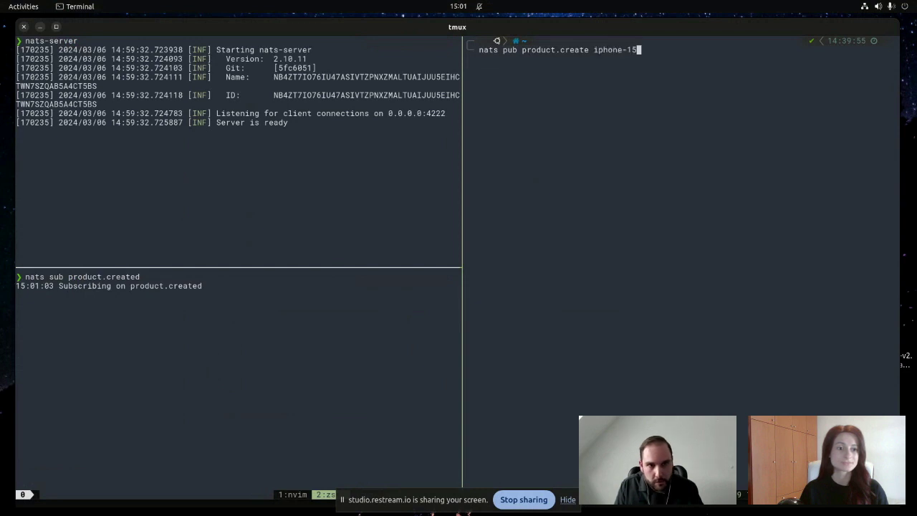
{"action": "key", "text": "Return"}
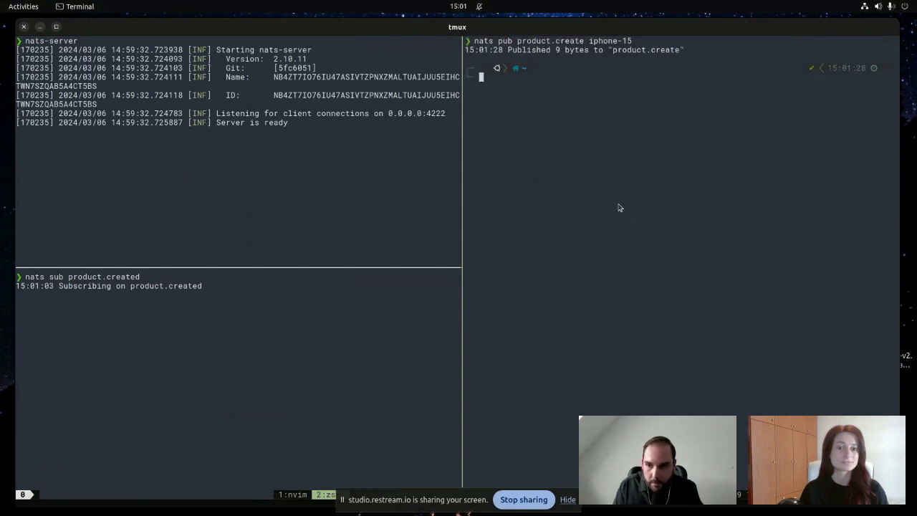
- Stop the running subscriber and subscribe to product.created again in the same pane
{"action": "left_click", "coordinate": [252, 347]}
{"action": "key", "text": "ctrl+c"}
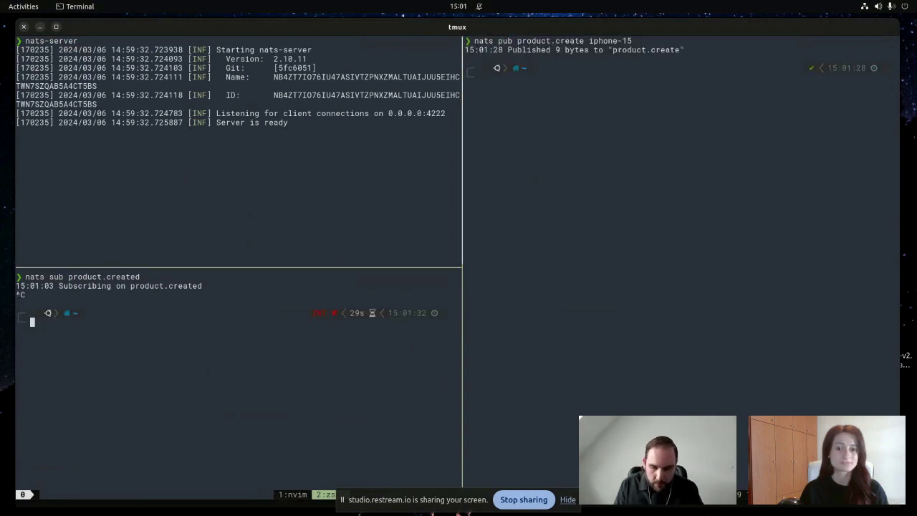
{"action": "type", "text": "nats"}
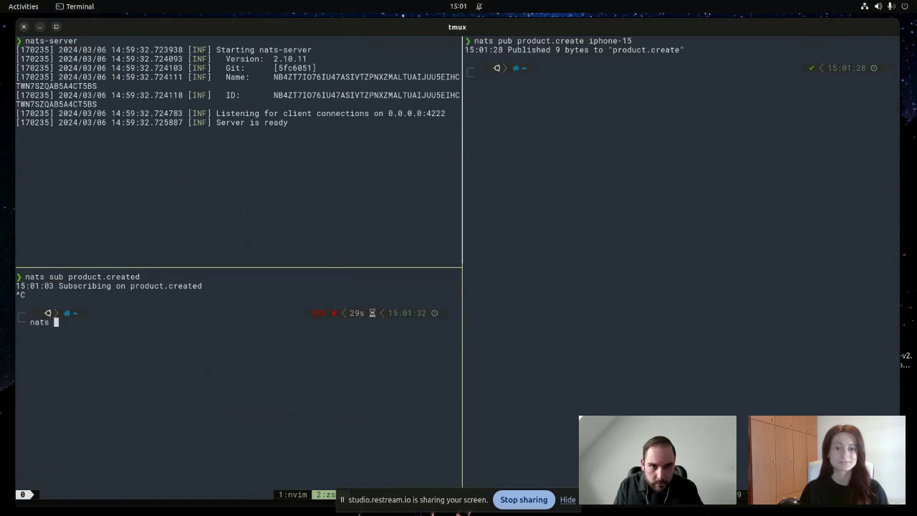
{"action": "key", "text": "BackSpace"}
{"action": "key", "text": "BackSpace"}
{"action": "key", "text": "BackSpace"}
{"action": "key", "text": "BackSpace"}
{"action": "key", "text": "BackSpace"}
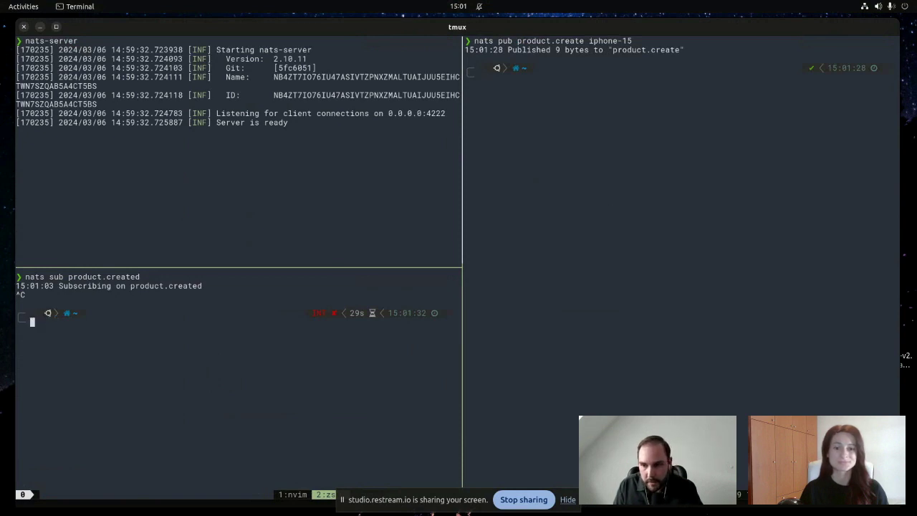
{"action": "key", "text": "Up"}
{"action": "key", "text": "Return"}
- Correct the previous publish command's subject to product.created and publish iphone-15 from the publisher pane
{"action": "left_click", "coordinate": [548, 258]}
{"action": "key", "text": "Up"}
{"action": "key", "text": "Left"}
{"action": "key", "text": "Left"}
{"action": "key", "text": "Left"}
{"action": "key", "text": "Left"}
{"action": "key", "text": "Left"}
{"action": "key", "text": "Left"}
{"action": "key", "text": "Left"}
{"action": "key", "text": "Left"}
{"action": "key", "text": "Left"}
{"action": "key", "text": "Left"}
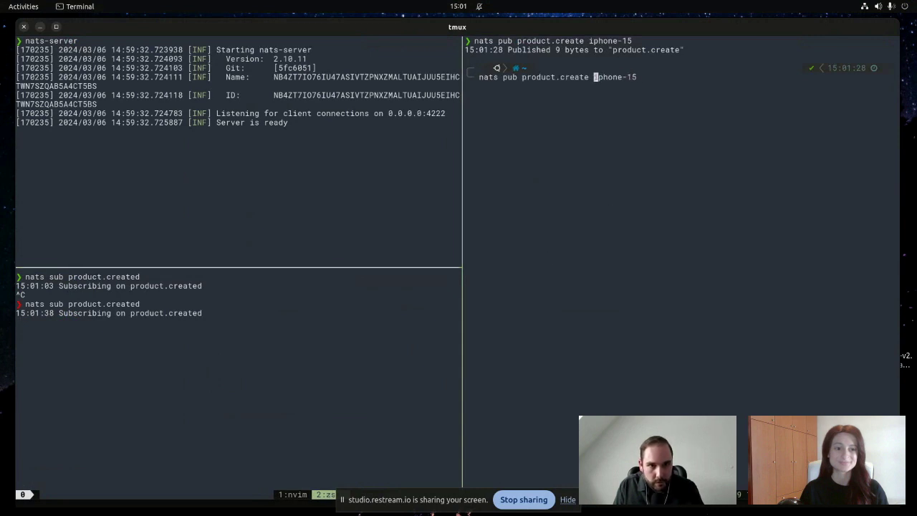
{"action": "type", "text": "d"}
{"action": "key", "text": "Return"}
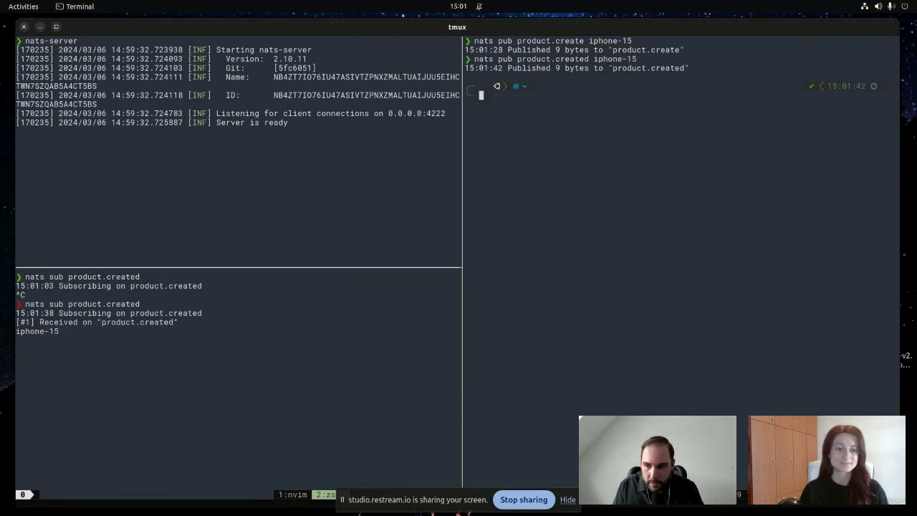
- Publish the same iphone-15 message to product.created two more times
{"action": "key", "text": "Up"}
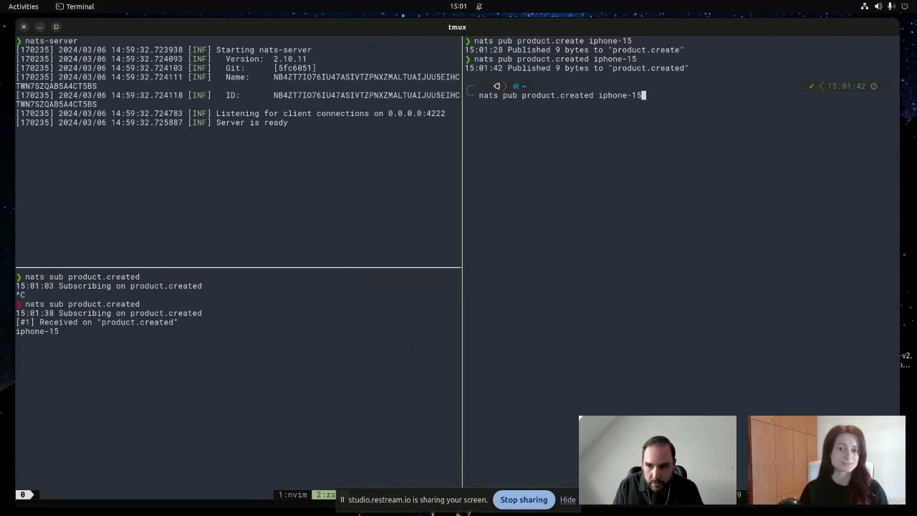
{"action": "key", "text": "Return"}
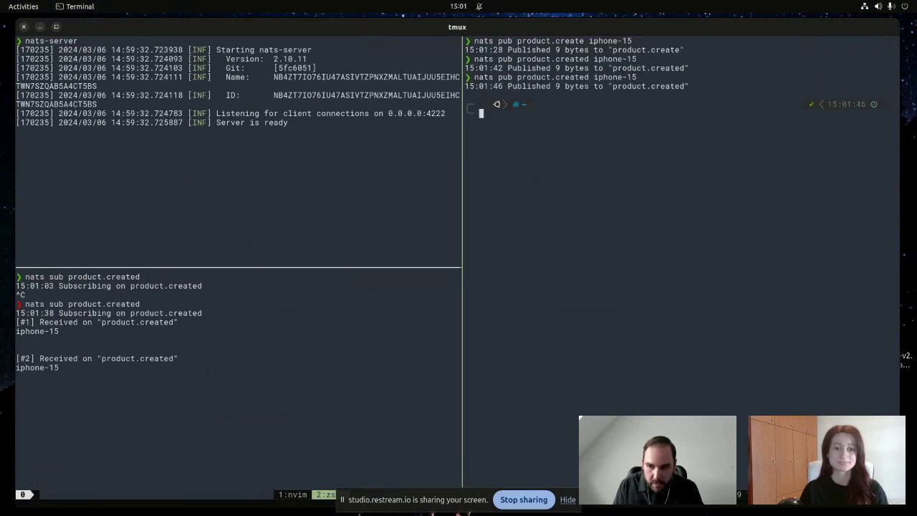
{"action": "key", "text": "Up"}
{"action": "key", "text": "Return"}
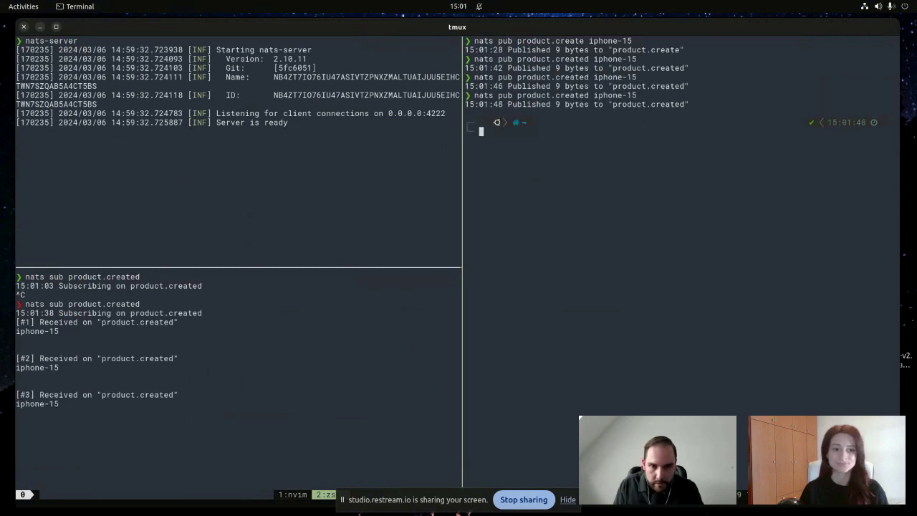
- Repeat the iphone-15 publish to product.created twice from the publisher pane
{"action": "key", "text": "Up"}
{"action": "key", "text": "Return"}
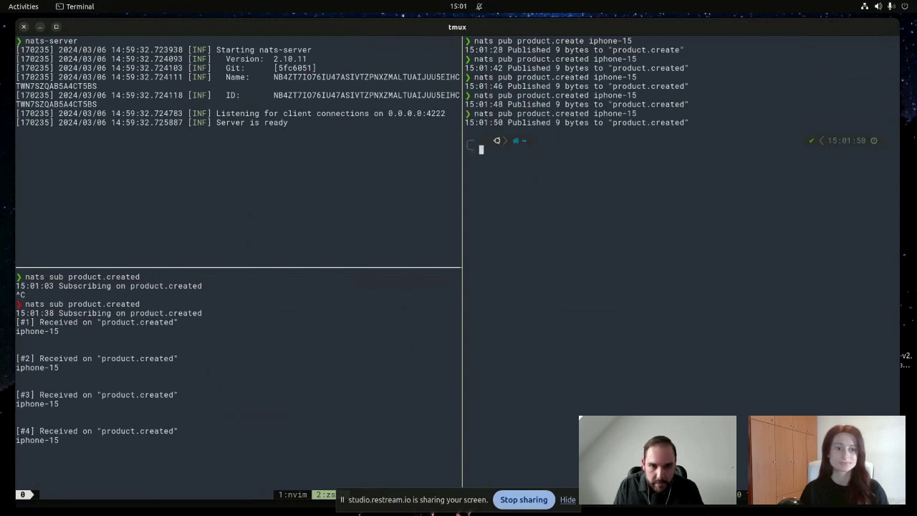
{"action": "key", "text": "Up"}
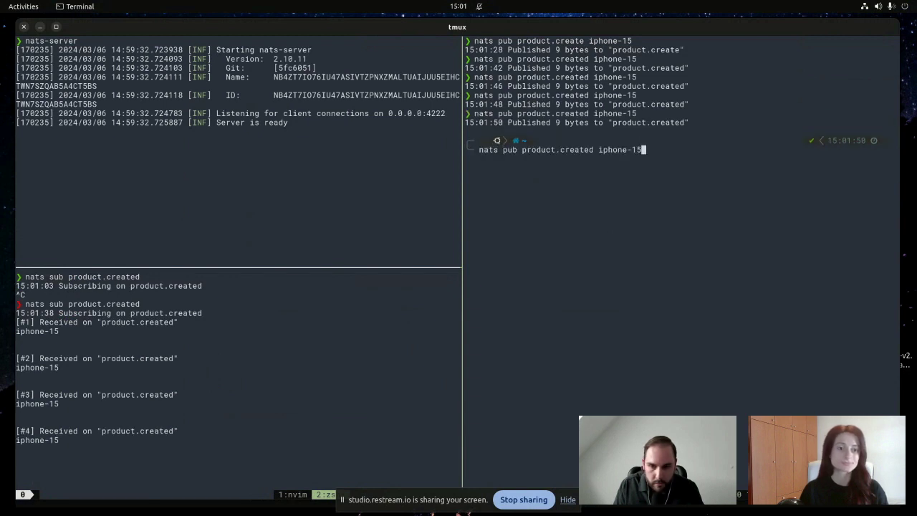
{"action": "key", "text": "Return"}
- Publish iphone-15 to product.created with a count of 100 and a 200ms sleep between messages
{"action": "key", "text": "Up"}
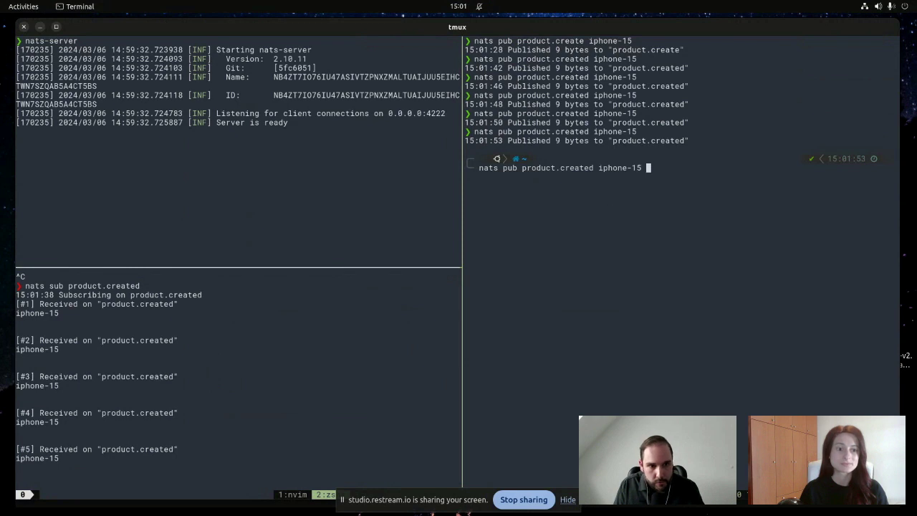
{"action": "type", "text": "--count 1"}
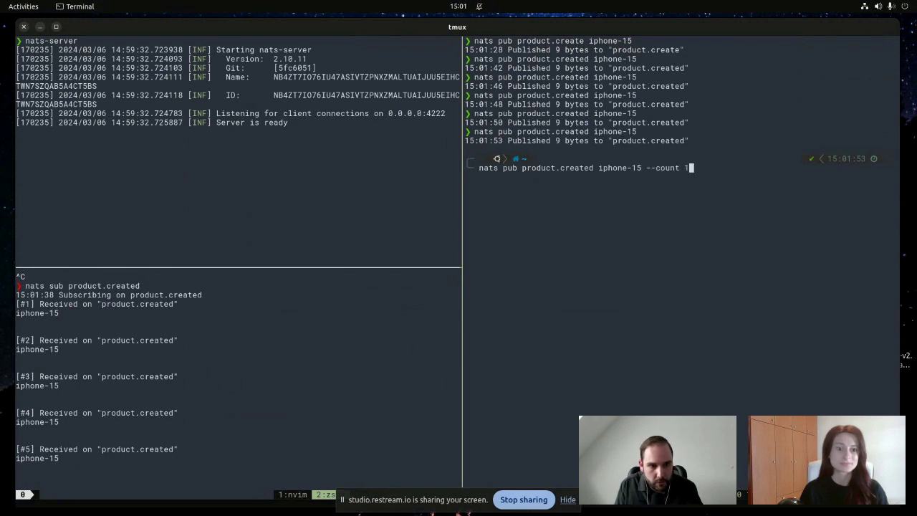
{"action": "type", "text": "00 "}
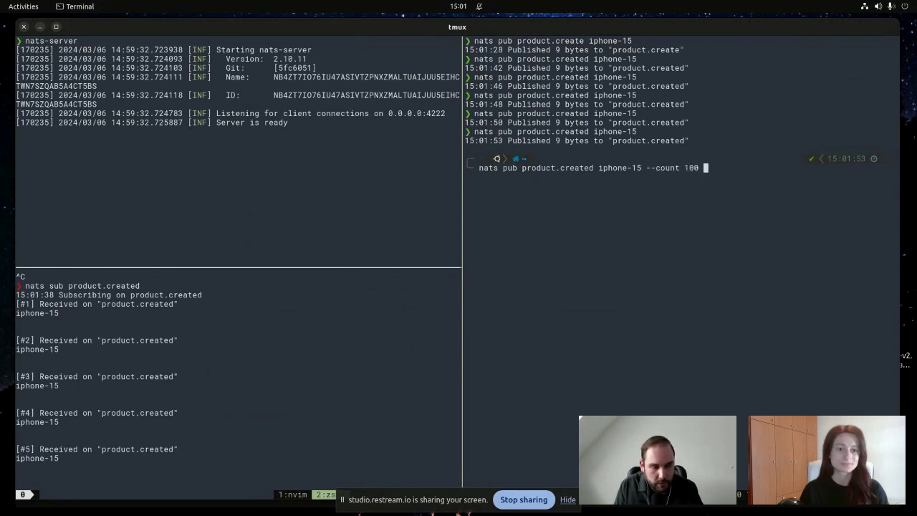
{"action": "type", "text": "--"}
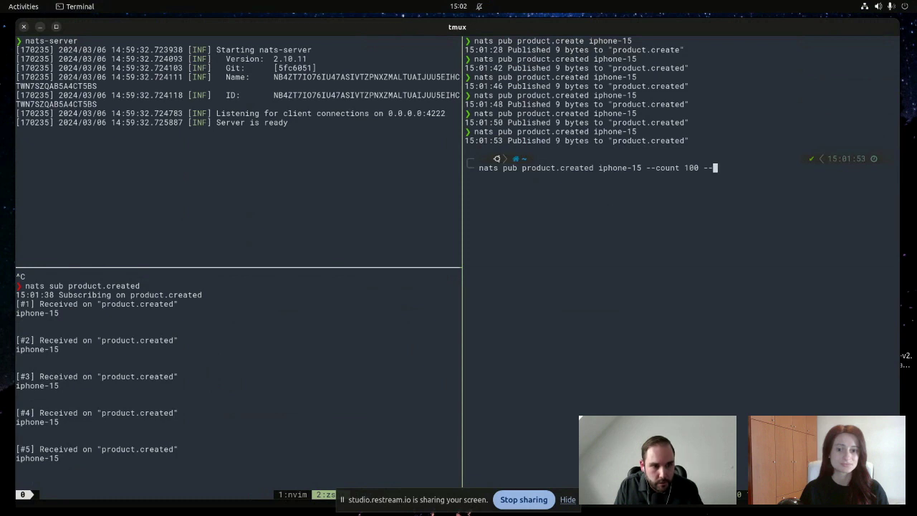
{"action": "type", "text": "sleep 200ms"}
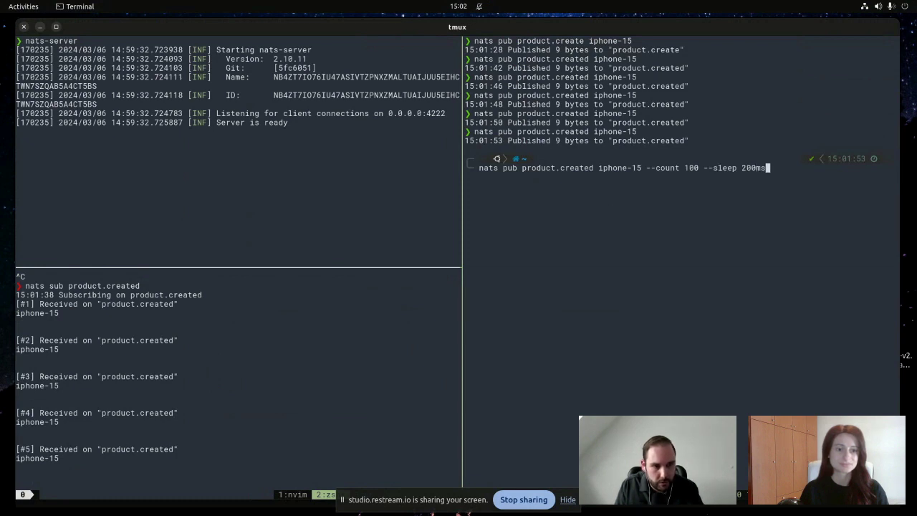
{"action": "key", "text": "Return"}
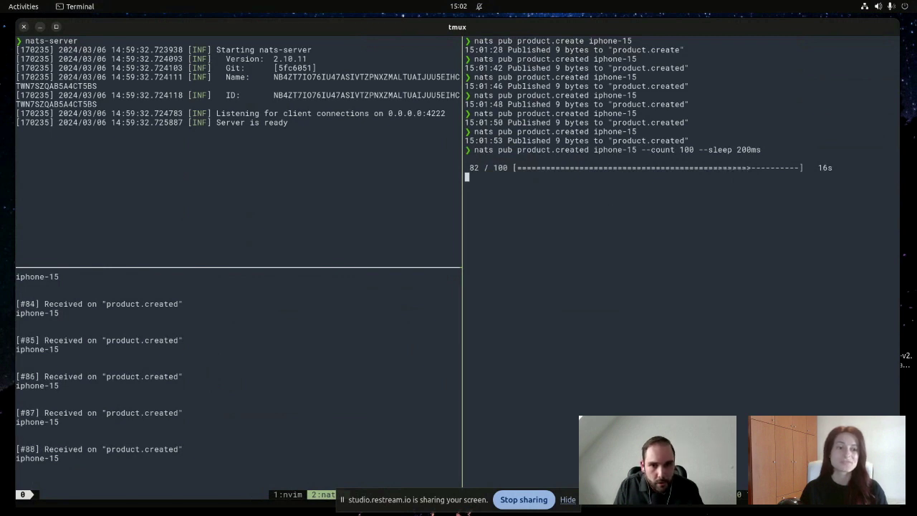
- Stop the running bulk publish and clear the publisher pane
{"action": "key", "text": "ctrl+c"}
{"action": "type", "text": "clear"}
{"action": "key", "text": "Return"}
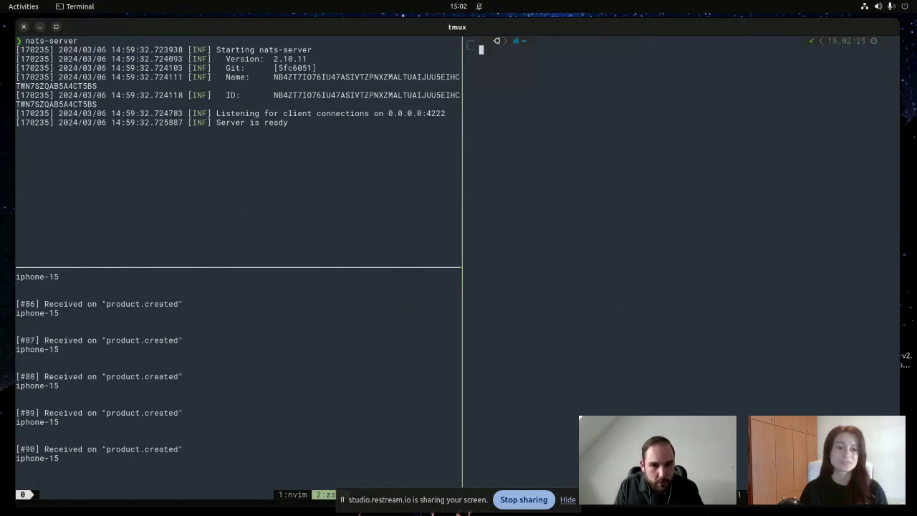
- Find the earlier nats bench benchsubject --pub 20 --sub 20 command in the shell history and run it
{"action": "type", "text": "nats"}
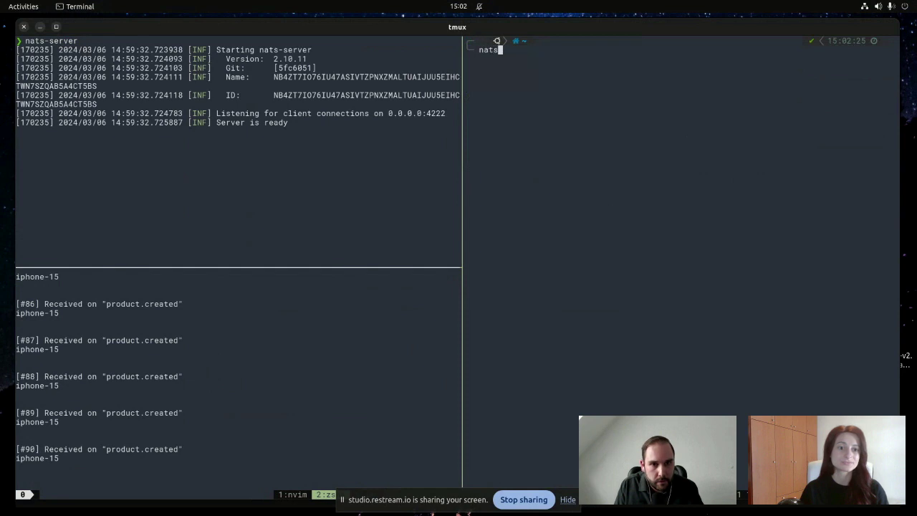
{"action": "key", "text": "BackSpace"}
{"action": "key", "text": "BackSpace"}
{"action": "key", "text": "BackSpace"}
{"action": "key", "text": "BackSpace"}
{"action": "key", "text": "ctrl+r"}
{"action": "type", "text": "br"}
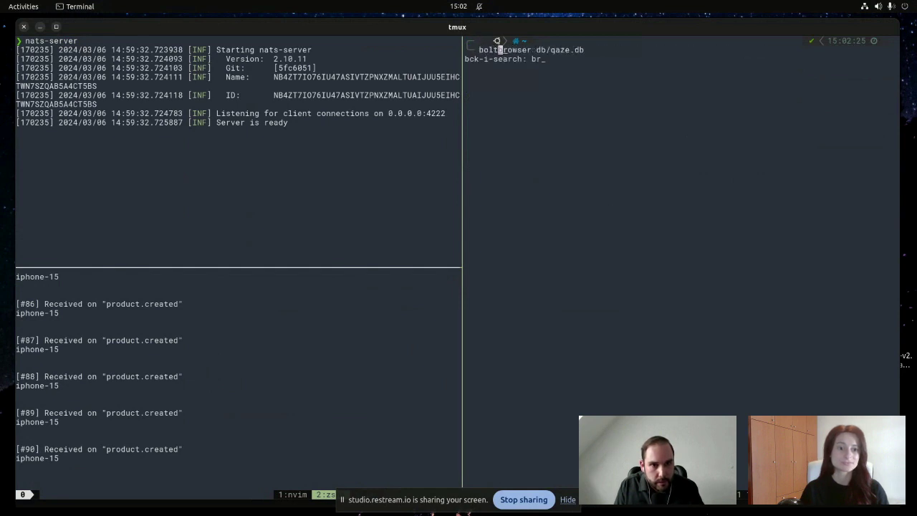
{"action": "key", "text": "BackSpace"}
{"action": "type", "text": "enc"}
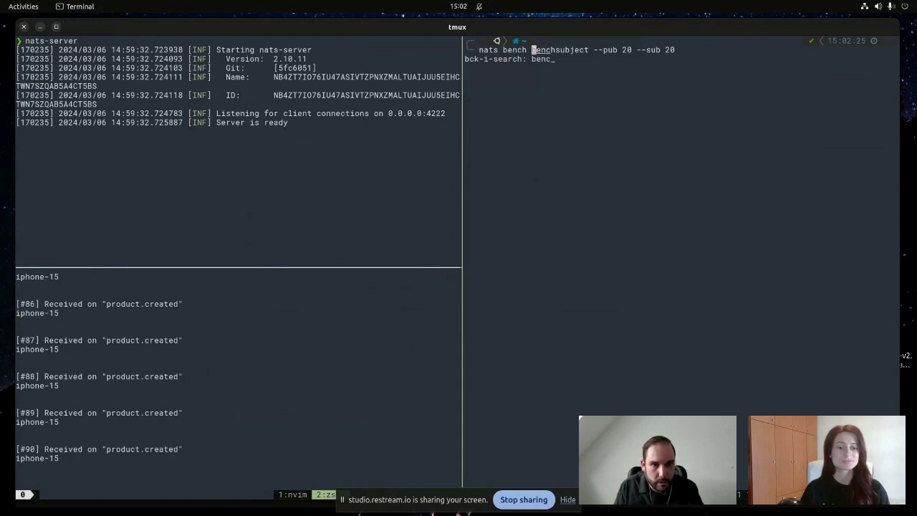
{"action": "key", "text": "Return"}
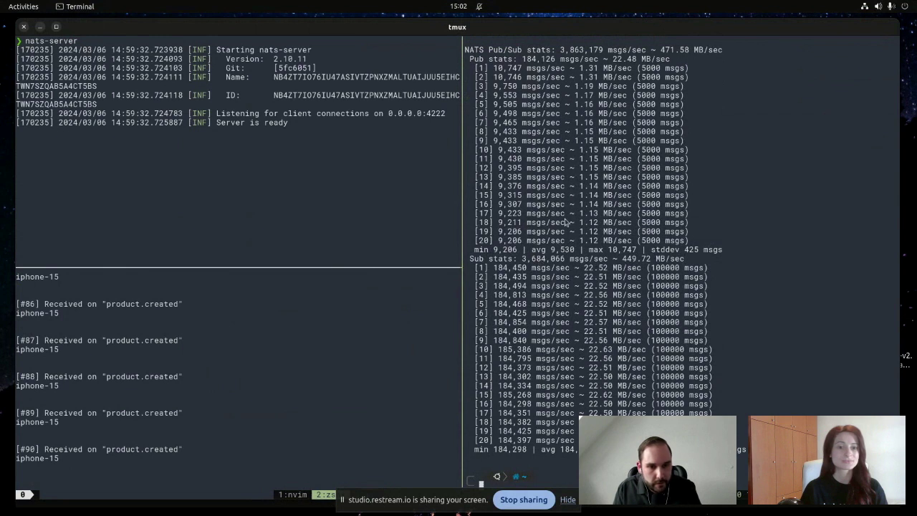
- Highlight the overall and publisher message rates in the benchmark results, and clear the pane
{"action": "key", "text": "ctrl+b"}
{"action": "key", "text": "bracketleft"}
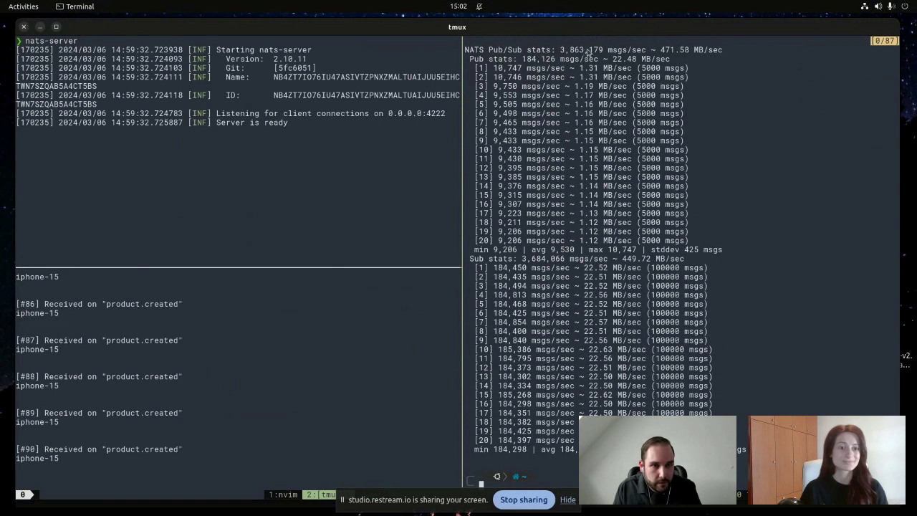
{"action": "left_click_drag", "start_coordinate": [561, 50], "coordinate": [594, 53]}
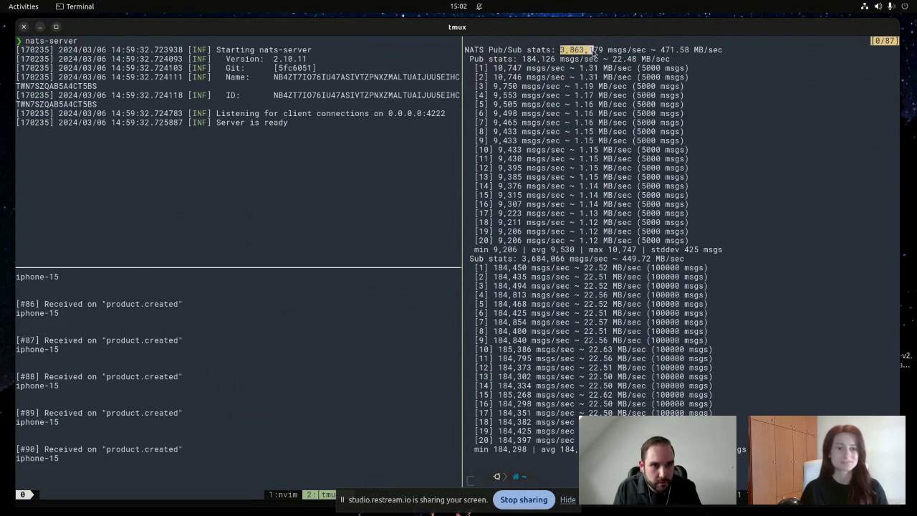
{"action": "left_click_drag", "start_coordinate": [593, 53], "coordinate": [593, 53]}
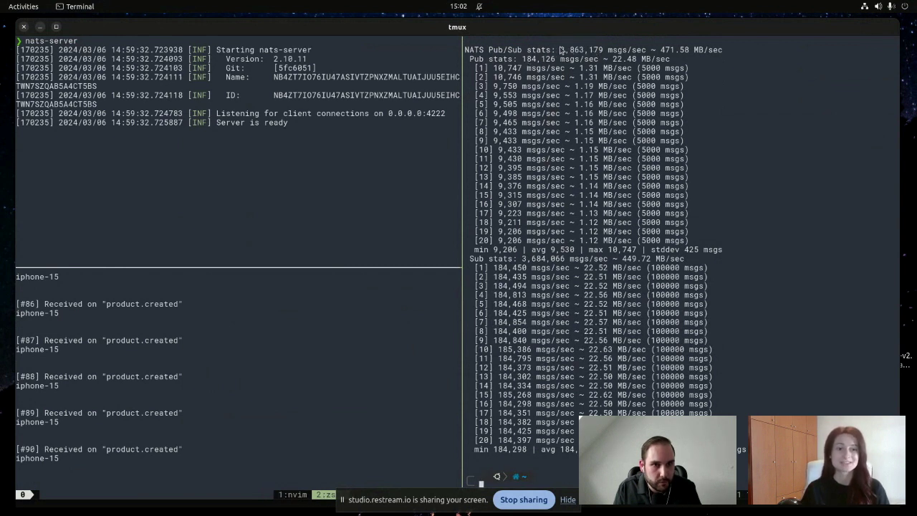
{"action": "left_click_drag", "start_coordinate": [558, 50], "coordinate": [595, 55]}
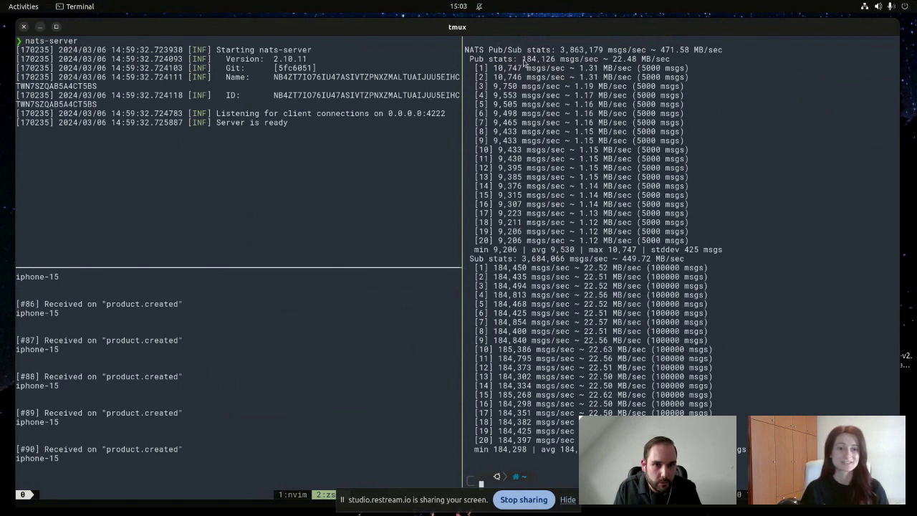
{"action": "left_click_drag", "start_coordinate": [520, 61], "coordinate": [550, 64]}
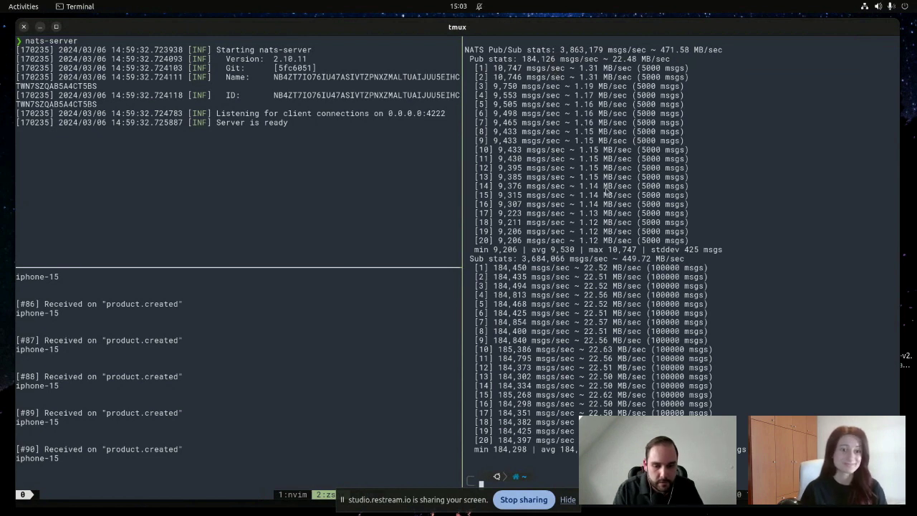
{"action": "type", "text": "clear"}
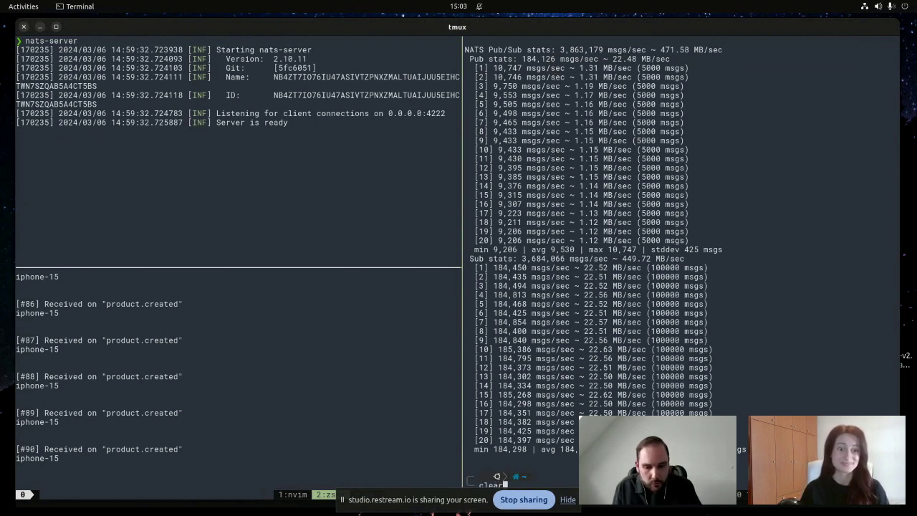
{"action": "key", "text": "Return"}
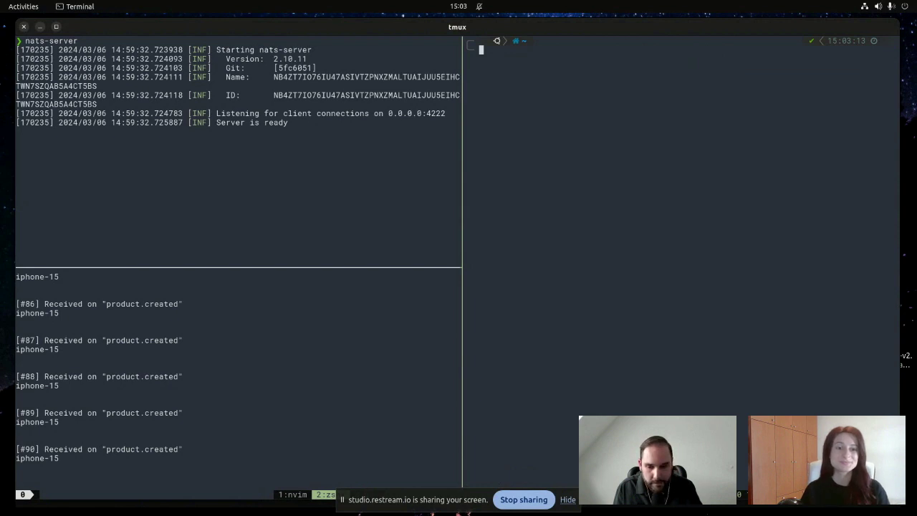
- Switch to the Qaze app and connect to the local v2.10 connection
{"action": "key", "text": "alt+Tab"}
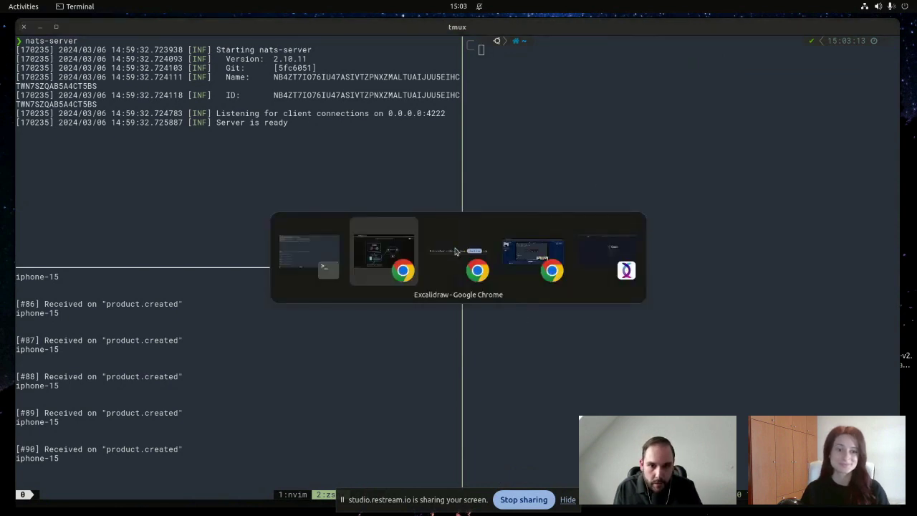
{"action": "left_click", "coordinate": [606, 256]}
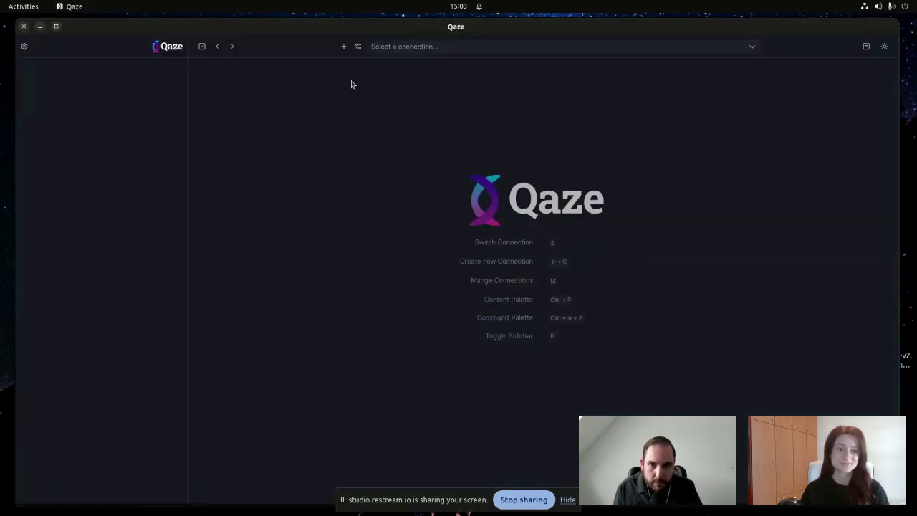
{"action": "left_click", "coordinate": [407, 47]}
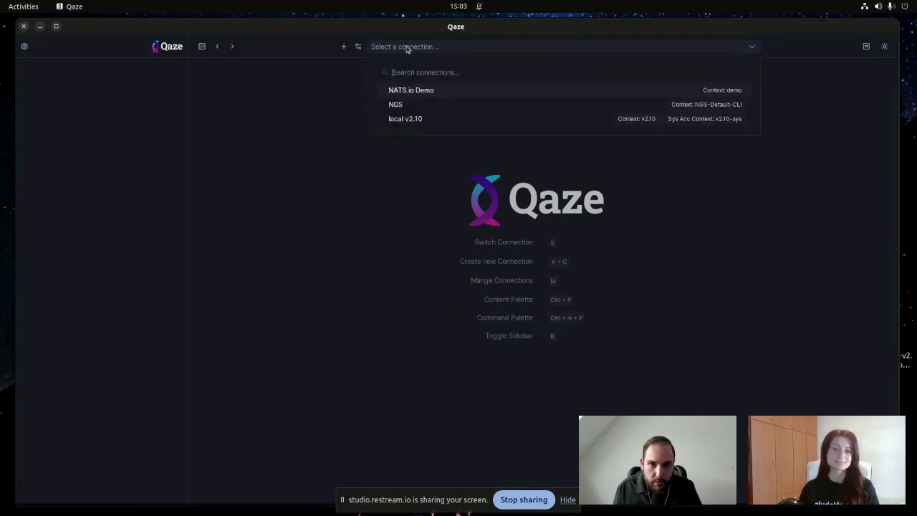
{"action": "left_click", "coordinate": [422, 123]}
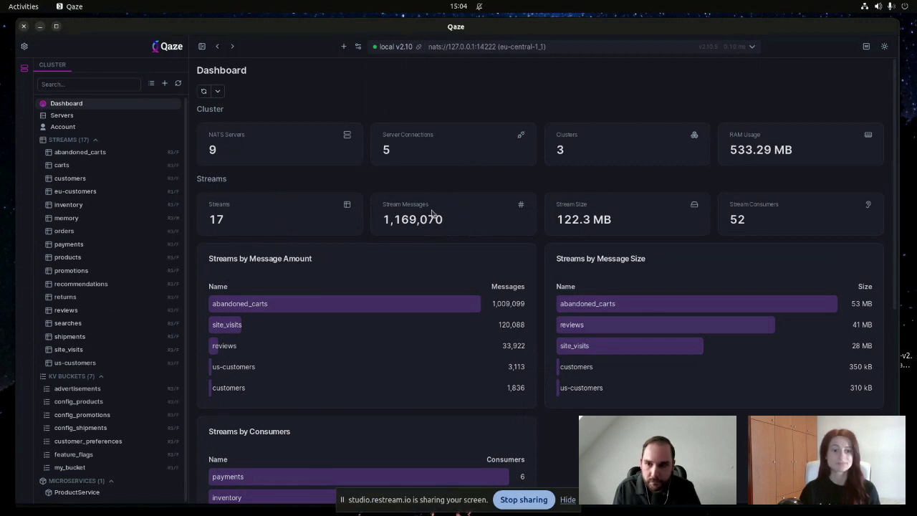
- View the cluster's Servers overview and its topology graph, and return to the overview
{"action": "left_click", "coordinate": [138, 121]}
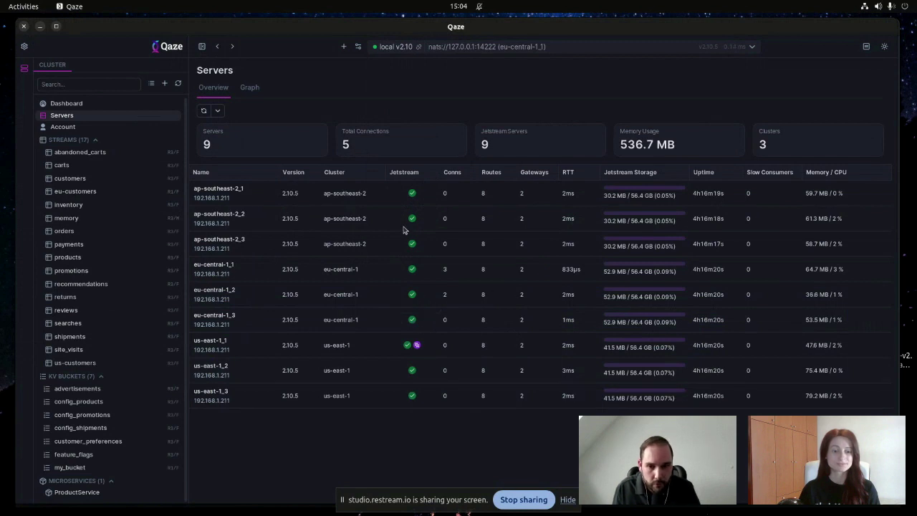
{"action": "left_click", "coordinate": [248, 87]}
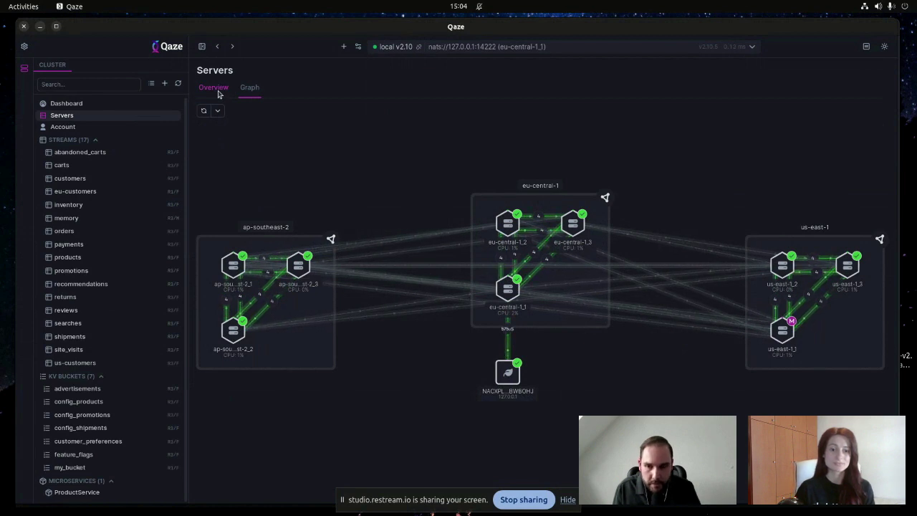
{"action": "left_click", "coordinate": [219, 94]}
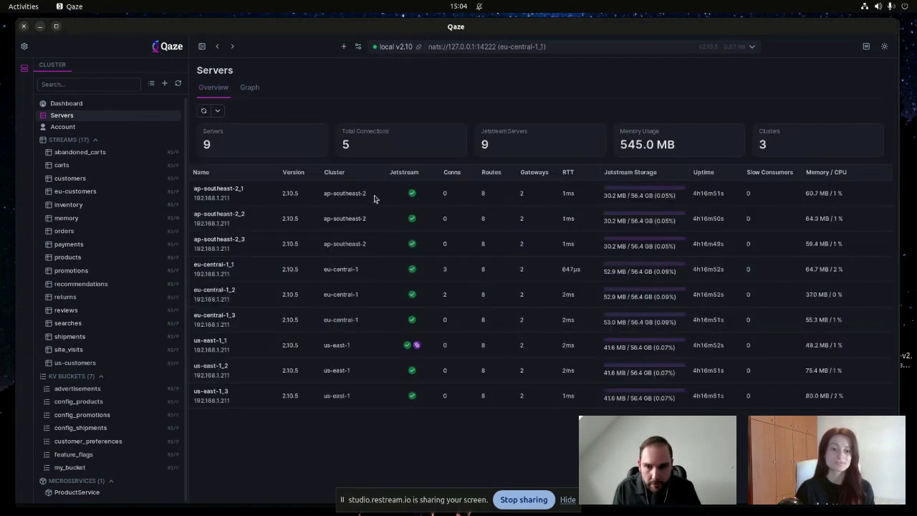
- Inspect the details of server ap-southeast-2_1 in an enlarged details pane, and close them
{"action": "left_click", "coordinate": [351, 199]}
{"action": "left_click_drag", "start_coordinate": [418, 252], "coordinate": [418, 217]}
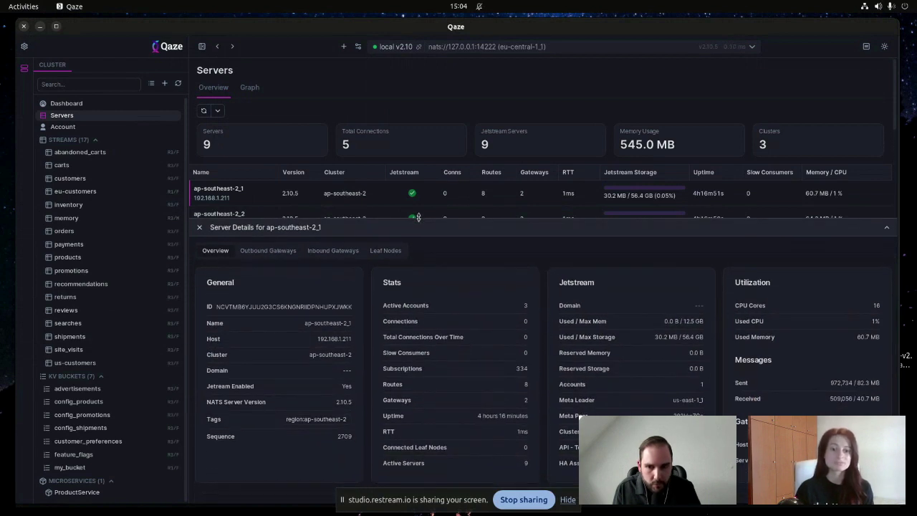
{"action": "scroll", "coordinate": [412, 199], "scroll_direction": "down", "scroll_amount": 3}
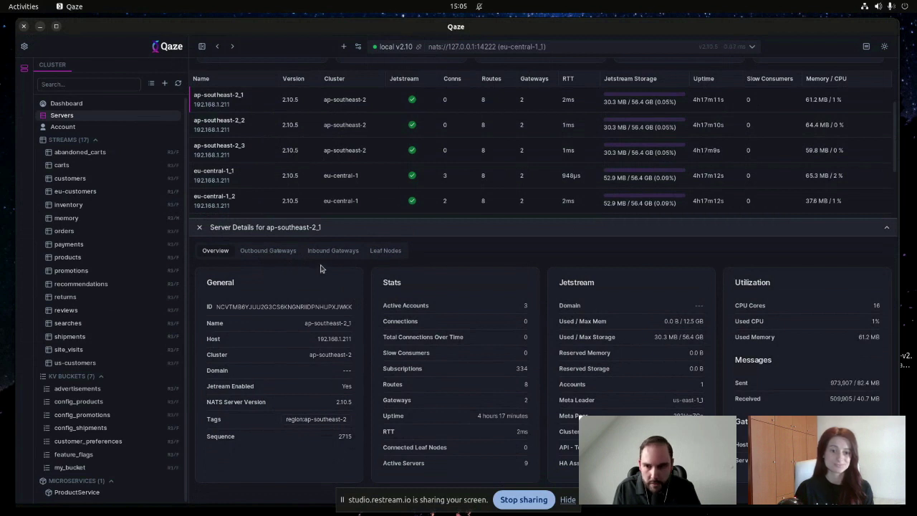
{"action": "left_click", "coordinate": [200, 228]}
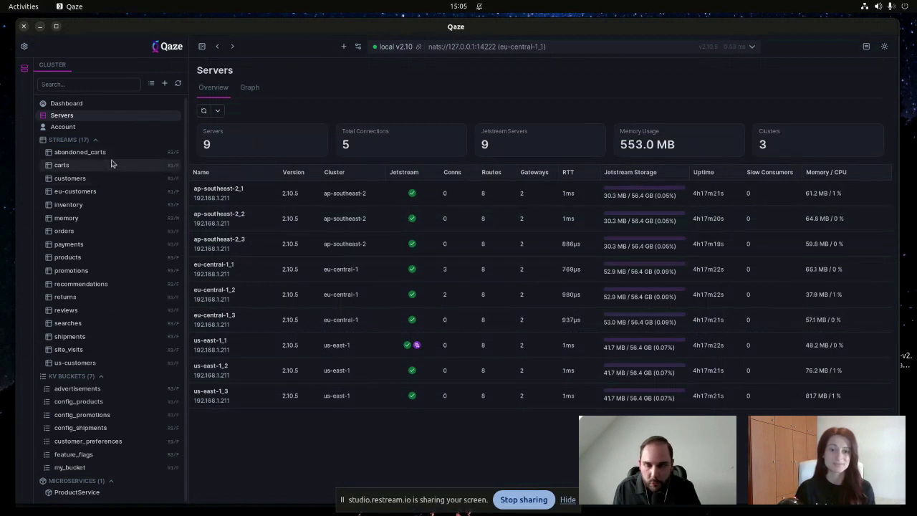
- Open a recent message in the site_visits stream and keep JSON as its payload format
{"action": "scroll", "coordinate": [109, 186], "scroll_direction": "down", "scroll_amount": 1}
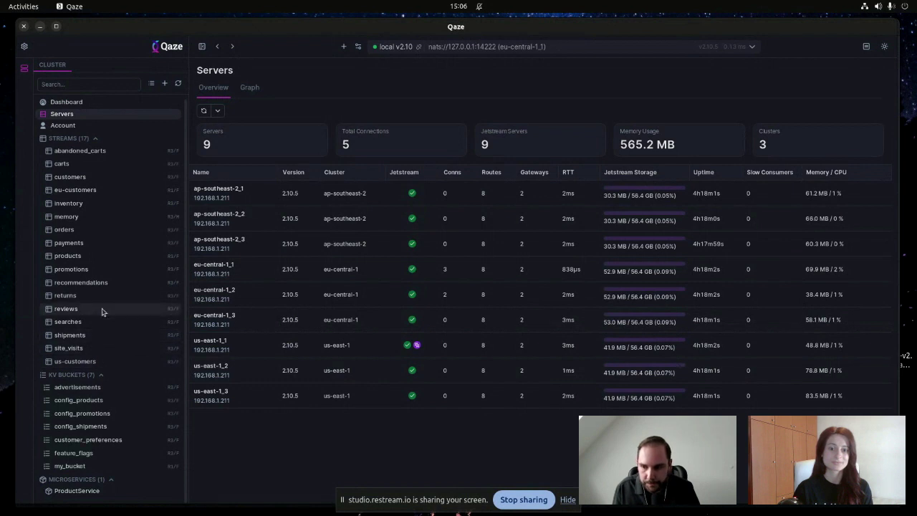
{"action": "left_click", "coordinate": [91, 349]}
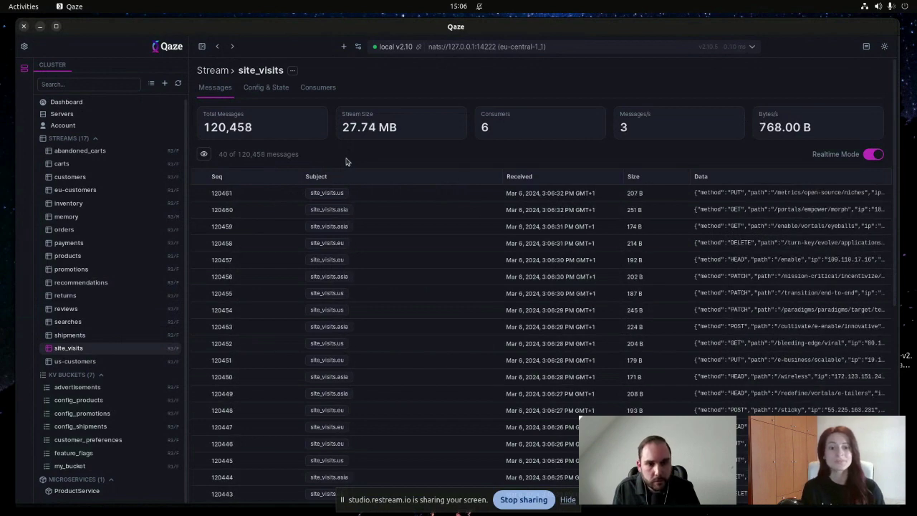
{"action": "left_click", "coordinate": [378, 197]}
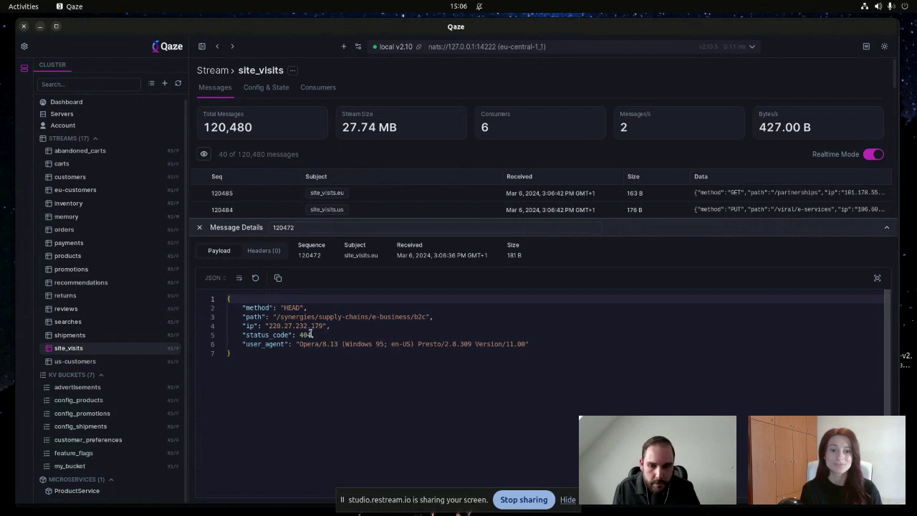
{"action": "left_click", "coordinate": [219, 279]}
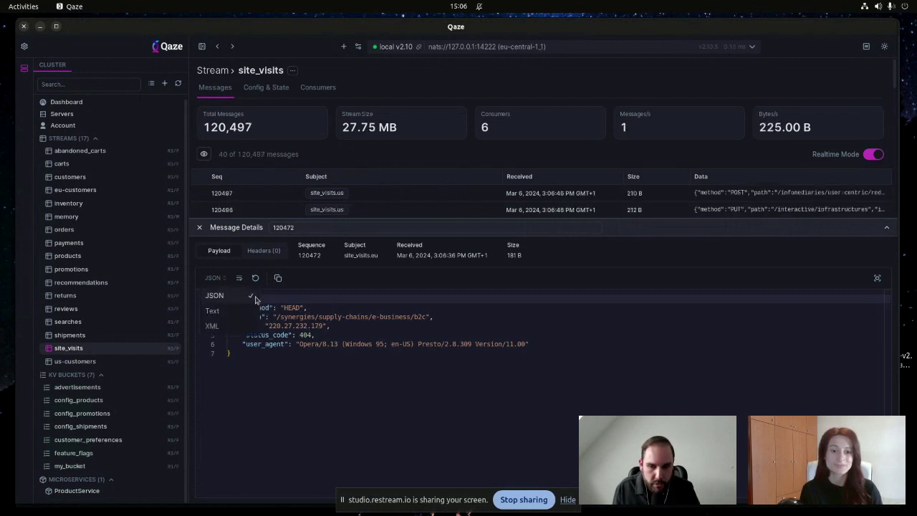
{"action": "left_click", "coordinate": [255, 298]}
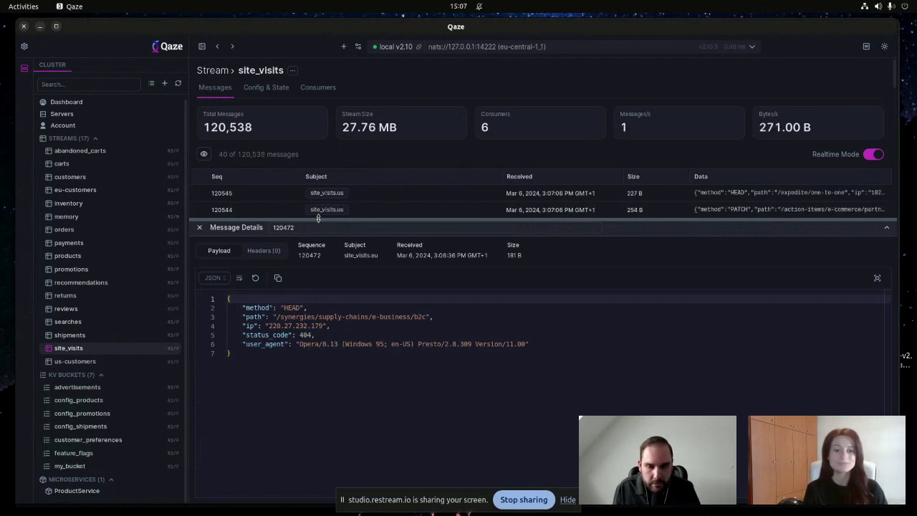
- Close the message details and review the configuration and state of the site_visits and payments streams
{"action": "left_click", "coordinate": [200, 227]}
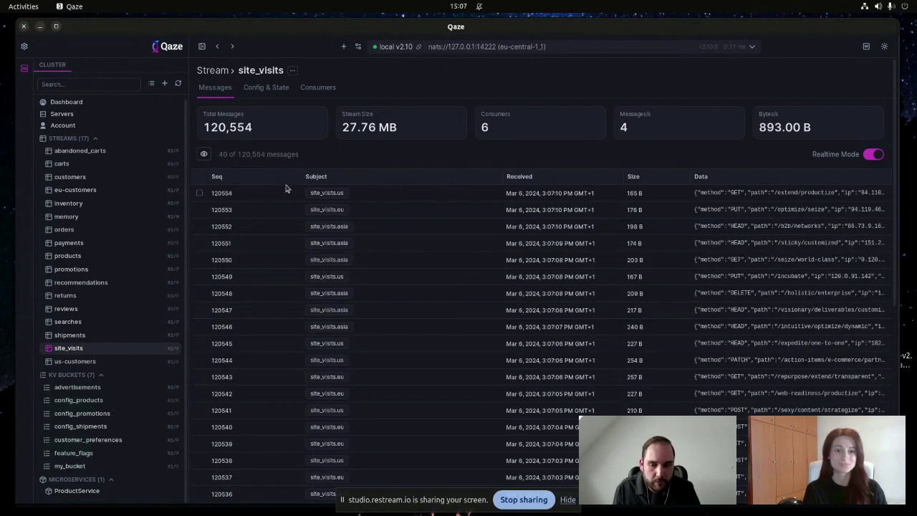
{"action": "left_click", "coordinate": [278, 90]}
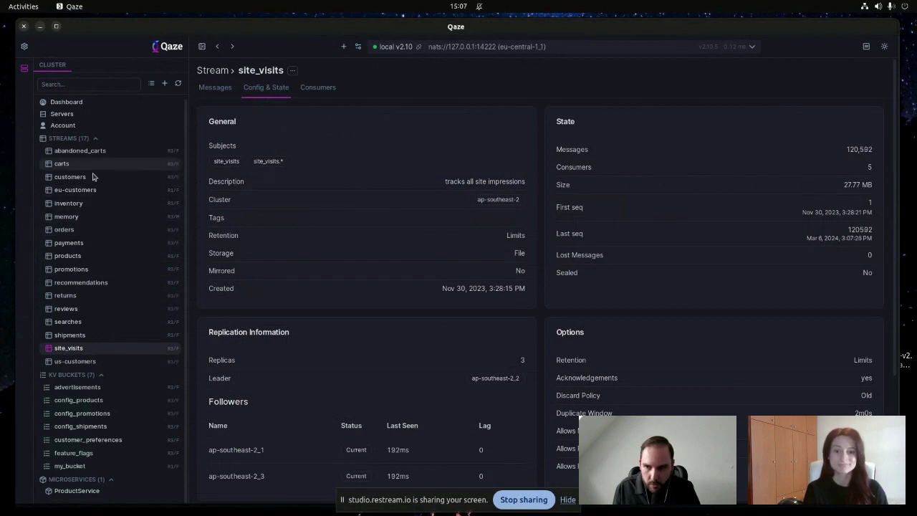
{"action": "left_click", "coordinate": [83, 242]}
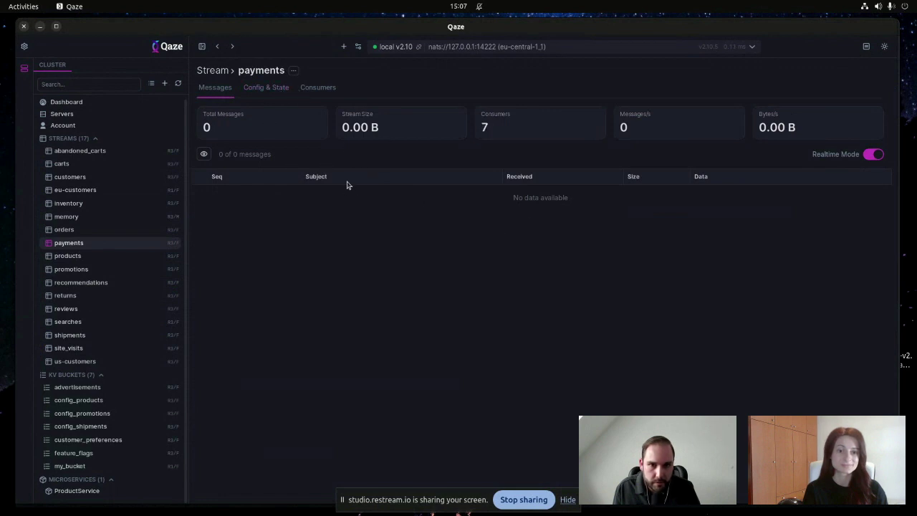
{"action": "left_click", "coordinate": [248, 92]}
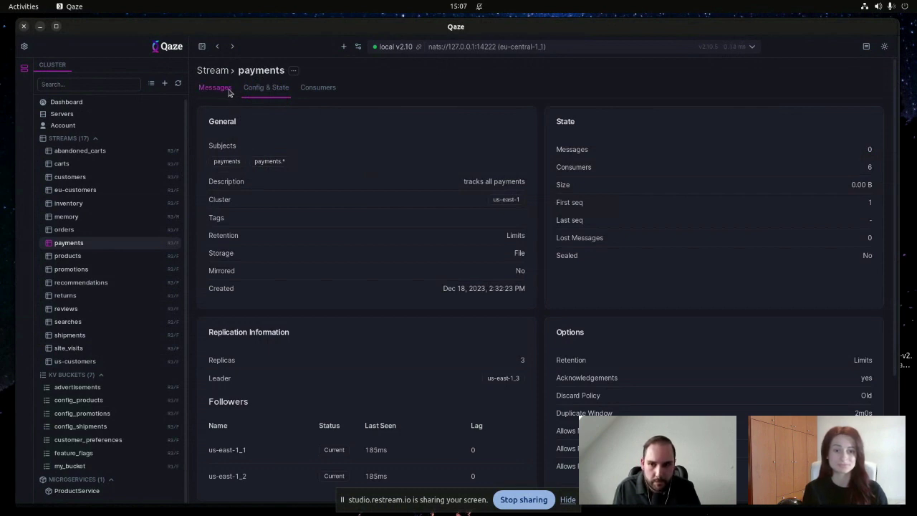
- Switch to the terminal and select the NATS context v2.10 with nats ctx select
{"action": "key", "text": "alt+Tab"}
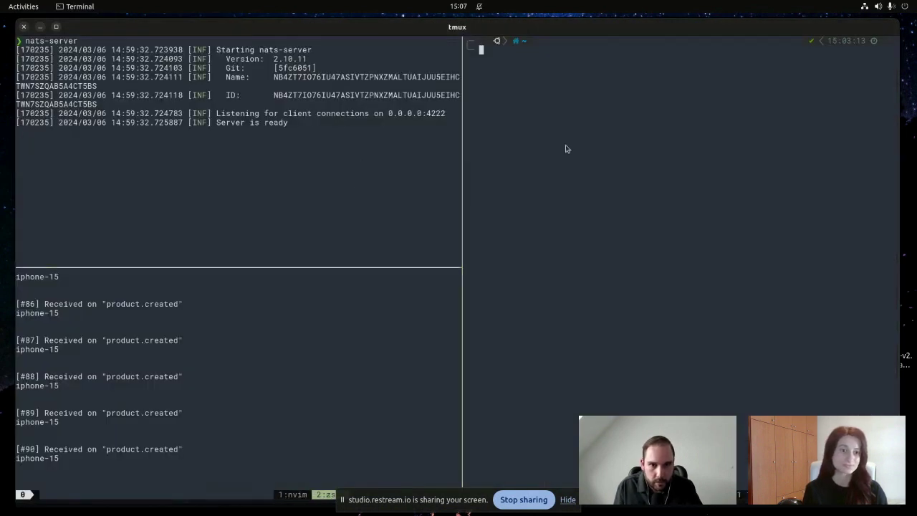
{"action": "type", "text": "na"}
{"action": "key", "text": "BackSpace"}
{"action": "key", "text": "BackSpace"}
{"action": "type", "text": "nats "}
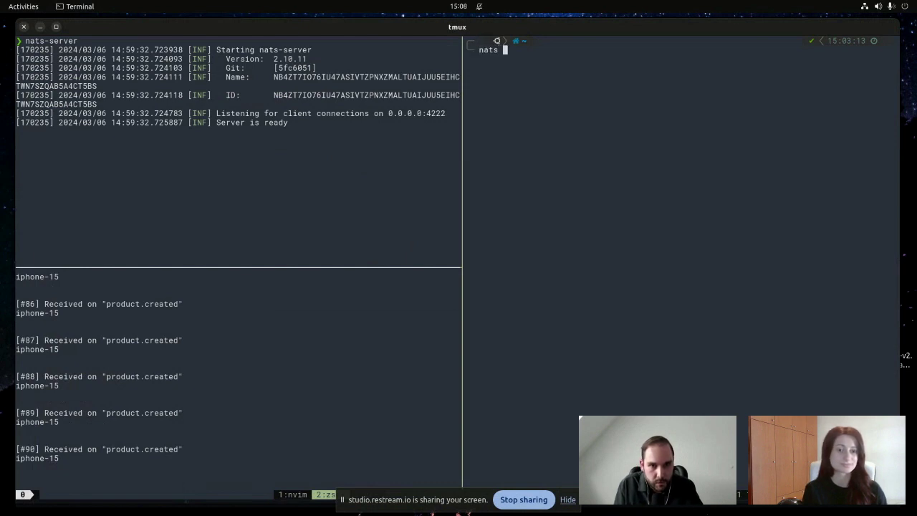
{"action": "type", "text": "ctx select "}
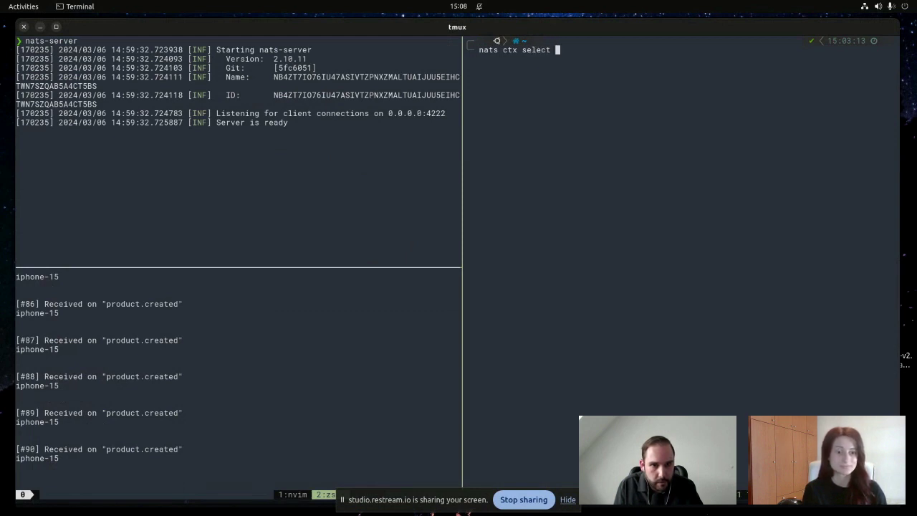
{"action": "type", "text": "v2-1"}
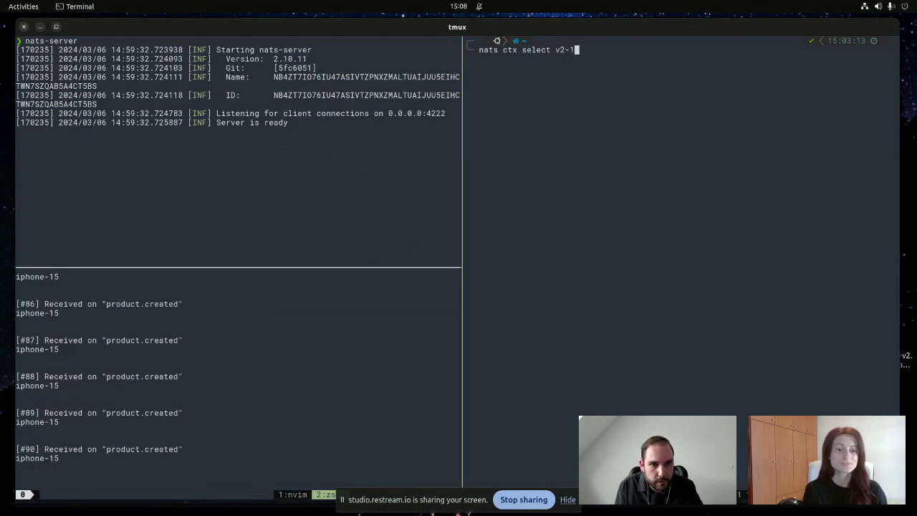
{"action": "key", "text": "BackSpace"}
{"action": "type", "text": ".10"}
{"action": "key", "text": "Return"}
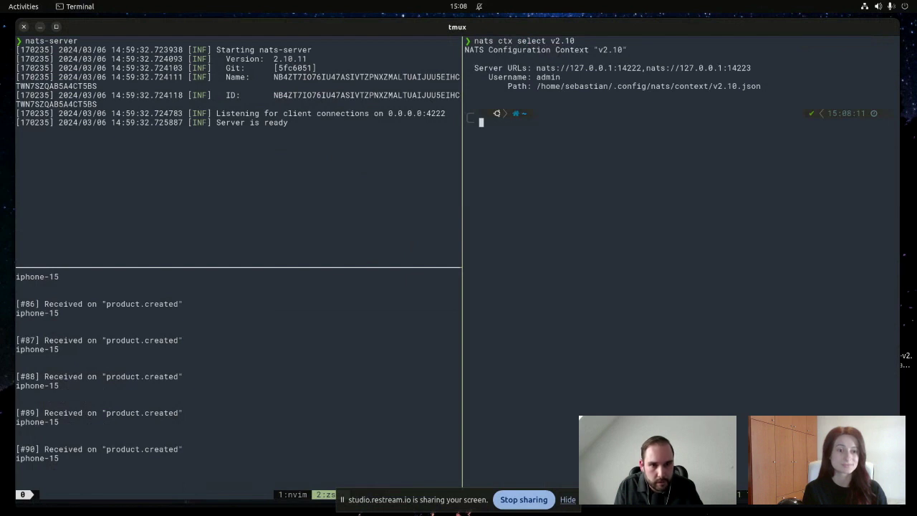
- Begin a nats pub command for the subject payments, checking the stream's subjects in Qaze before returning to the terminal
{"action": "type", "text": "nats pub"}
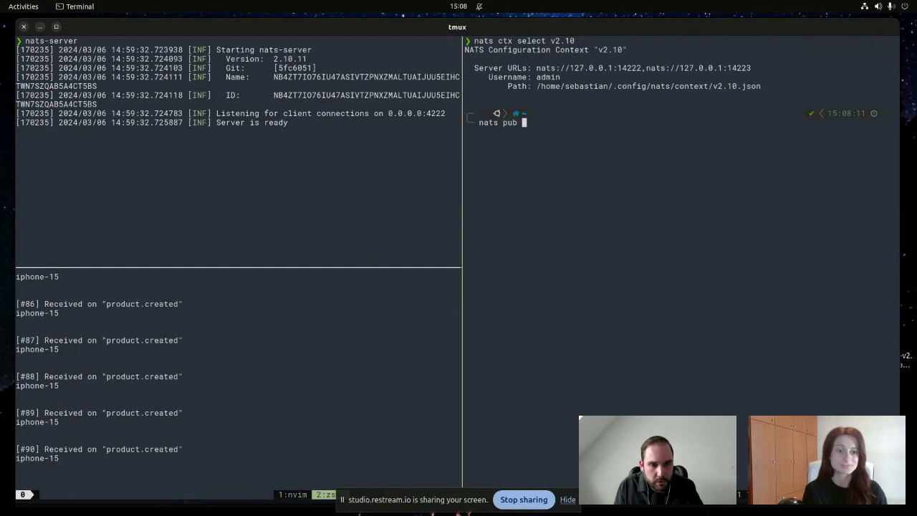
{"action": "type", "text": "day"}
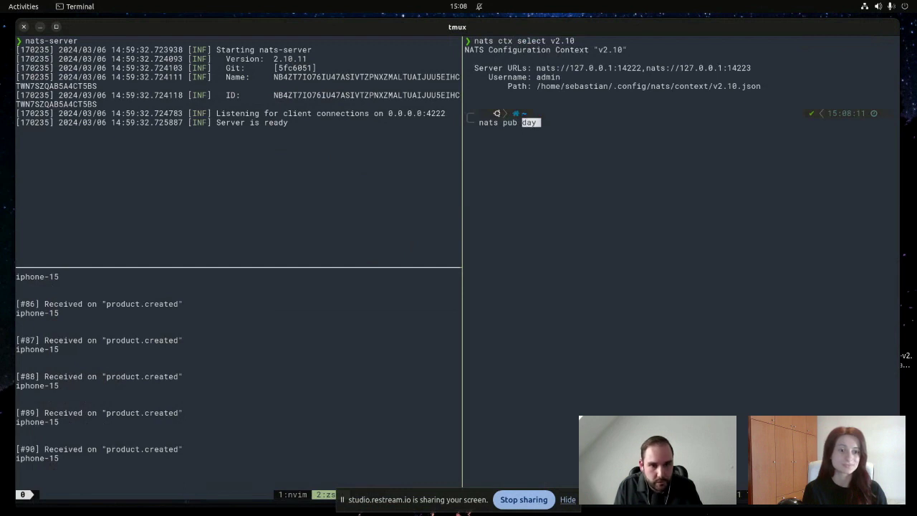
{"action": "key", "text": "BackSpace"}
{"action": "key", "text": "BackSpace"}
{"action": "key", "text": "BackSpace"}
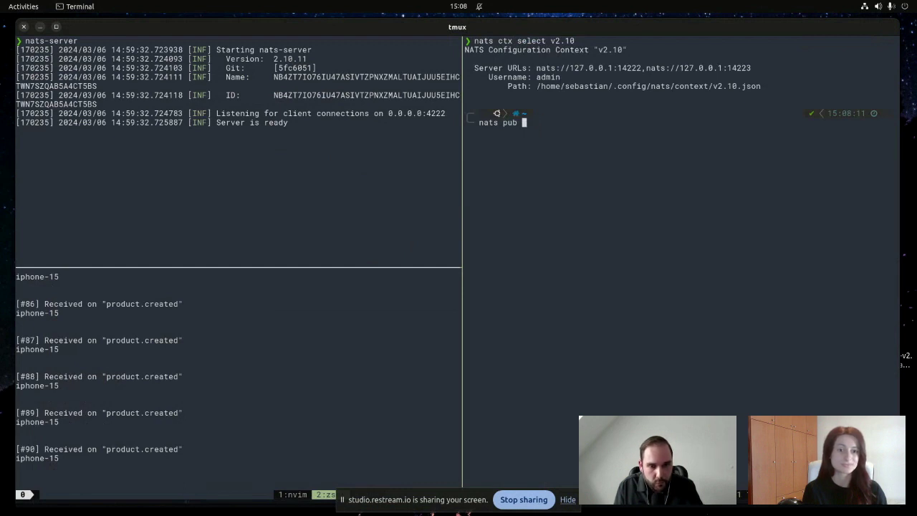
{"action": "type", "text": "payments"}
{"action": "key", "text": "alt+Tab"}
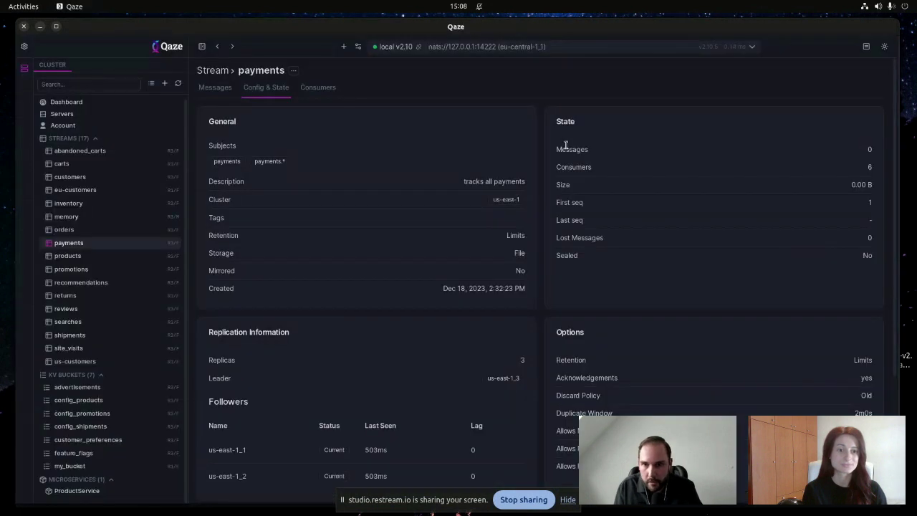
{"action": "key", "text": "alt+Tab"}
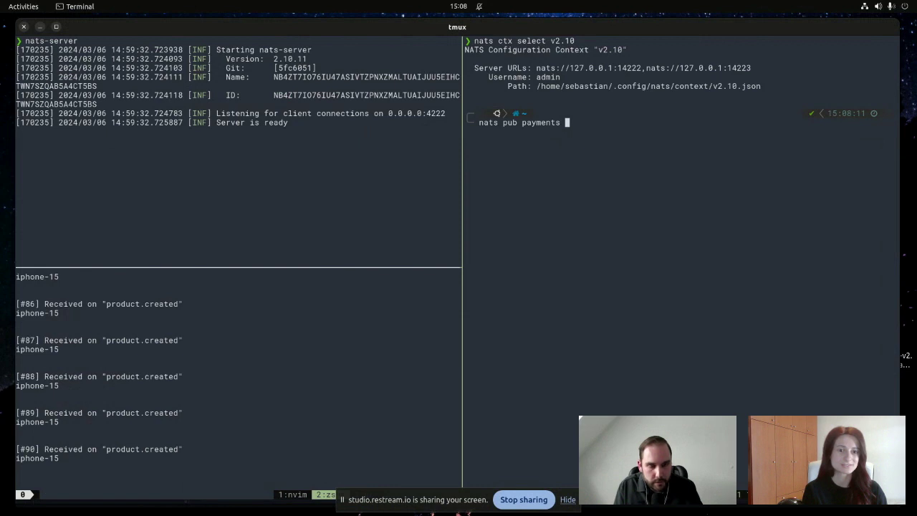
- Complete the publish command with the message hello, --count 100 and --sleep 200ms, and run it
{"action": "type", "text": "hello --"}
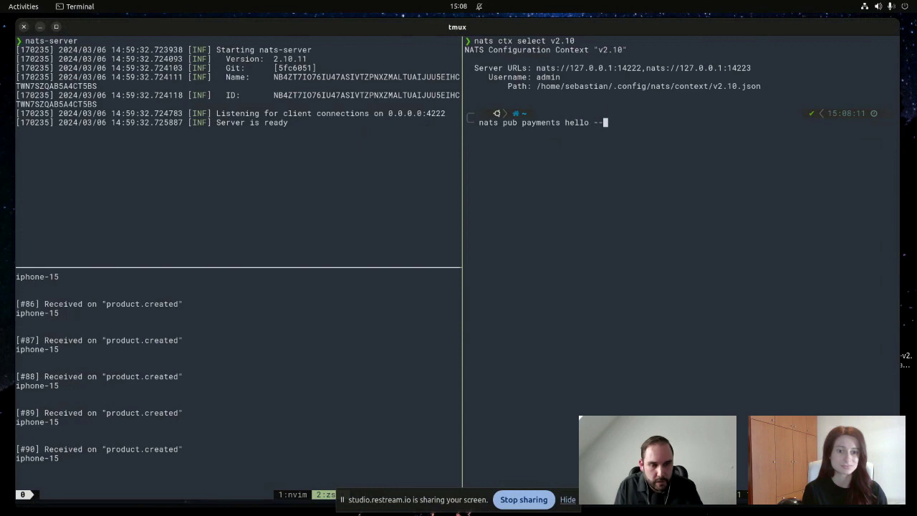
{"action": "type", "text": "count 2"}
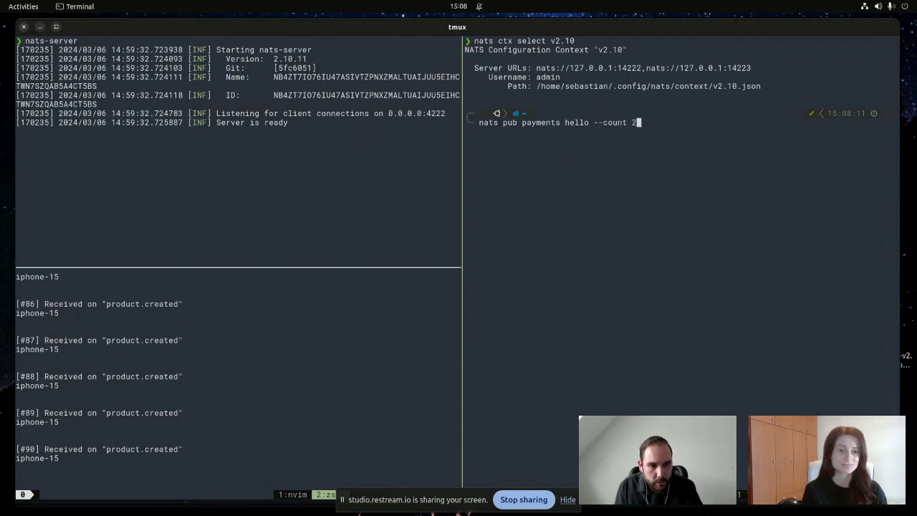
{"action": "key", "text": "BackSpace"}
{"action": "type", "text": "1000"}
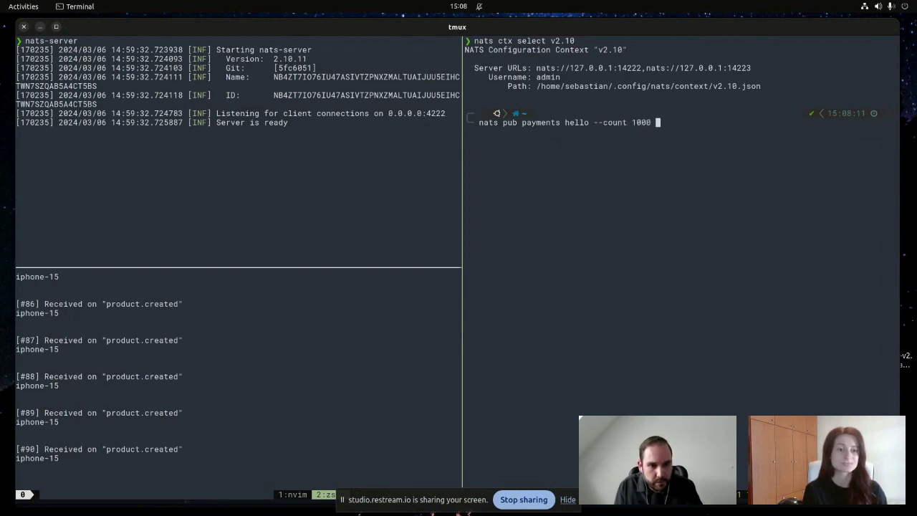
{"action": "key", "text": "BackSpace"}
{"action": "key", "text": "BackSpace"}
{"action": "type", "text": "--slee"}
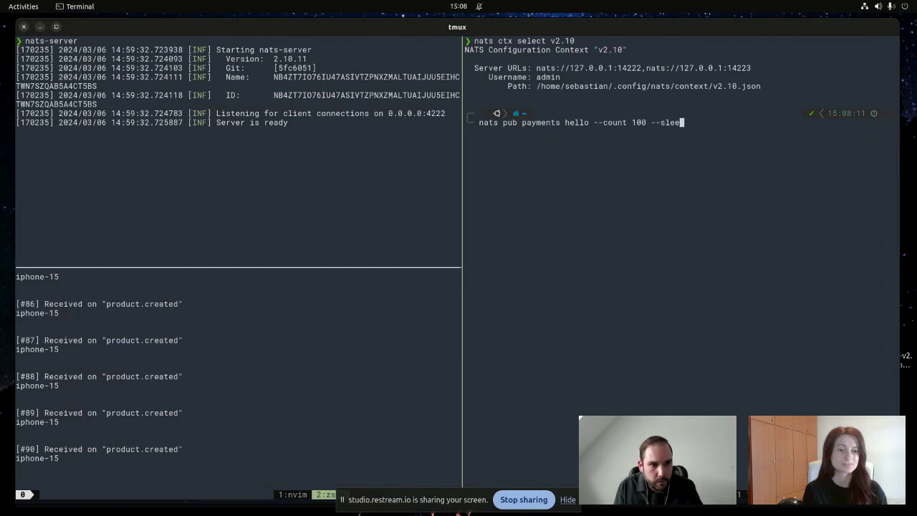
{"action": "type", "text": "p 2"}
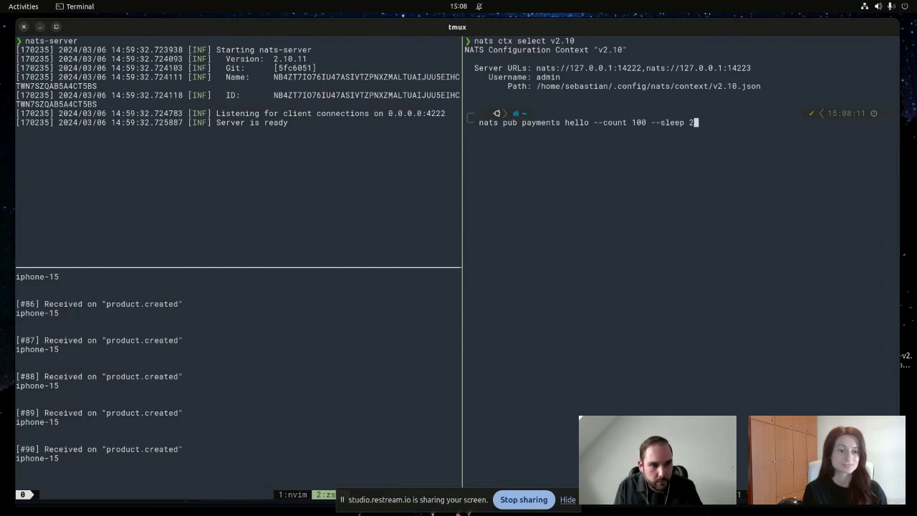
{"action": "type", "text": "00ms"}
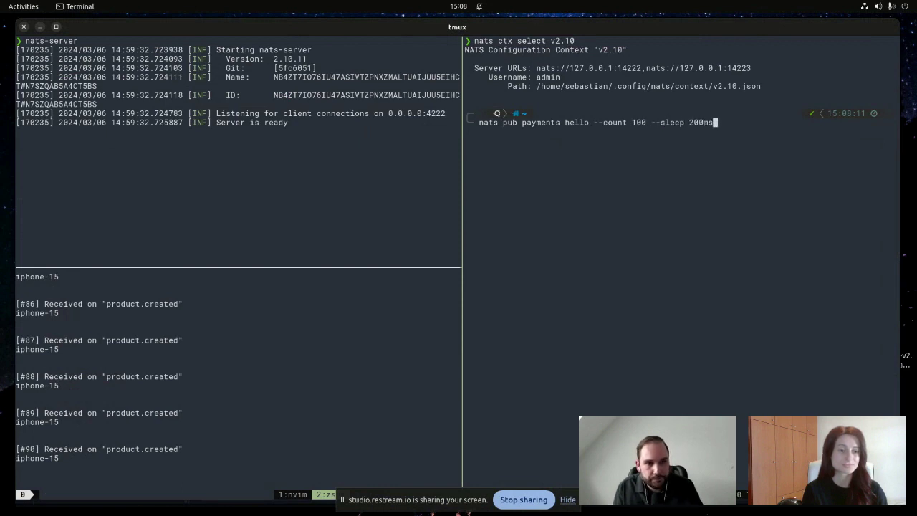
{"action": "key", "text": "Return"}
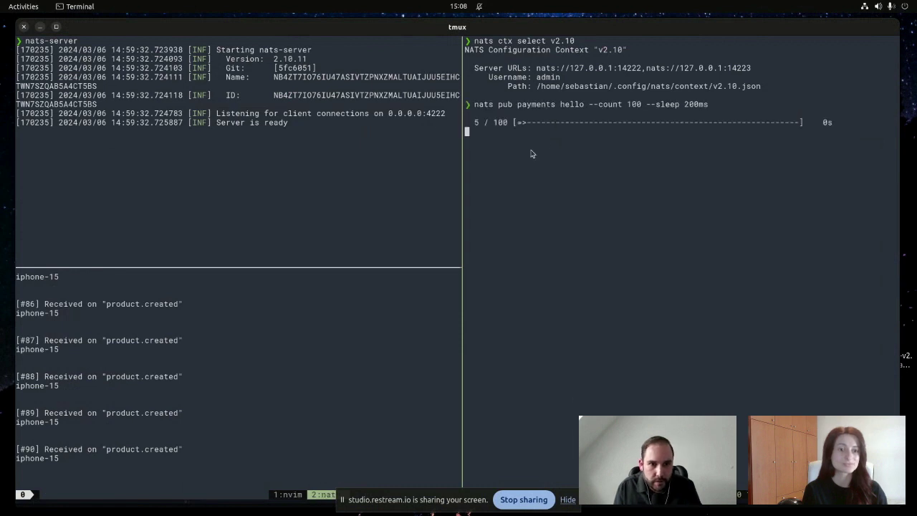
- Switch to Qaze, view the payments stream's messages, and inspect a recent message's payload before closing its details
{"action": "key", "text": "alt+Tab"}
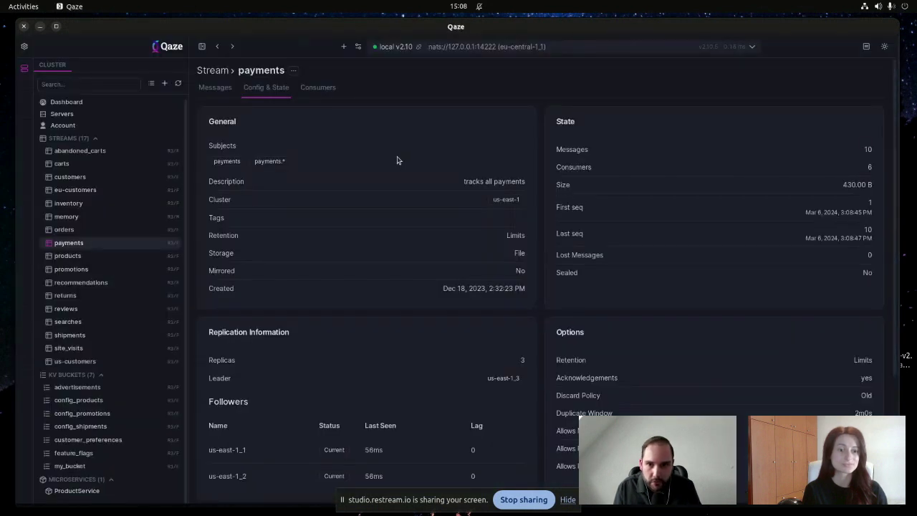
{"action": "left_click", "coordinate": [219, 88]}
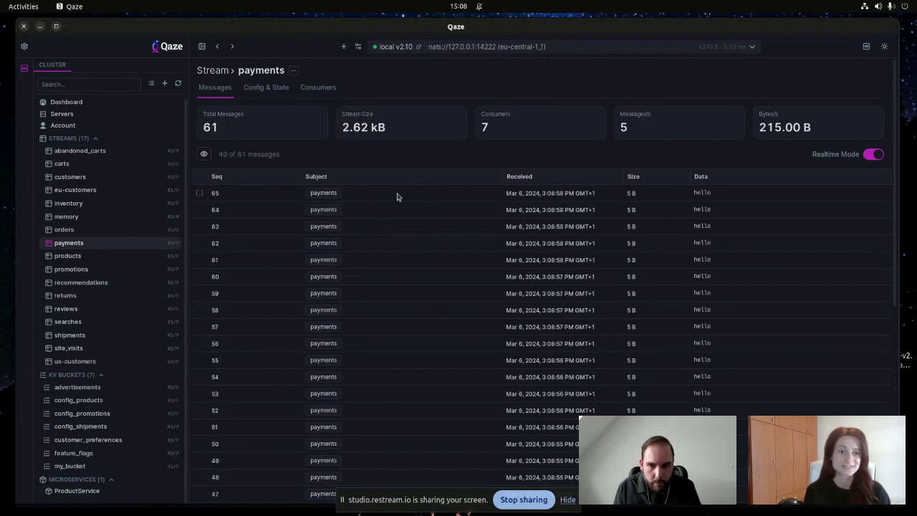
{"action": "left_click", "coordinate": [398, 196]}
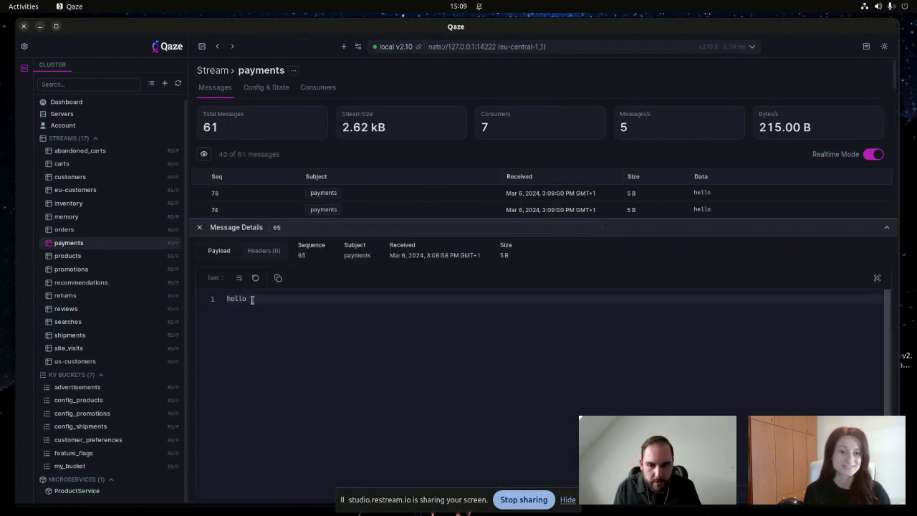
{"action": "left_click", "coordinate": [200, 227]}
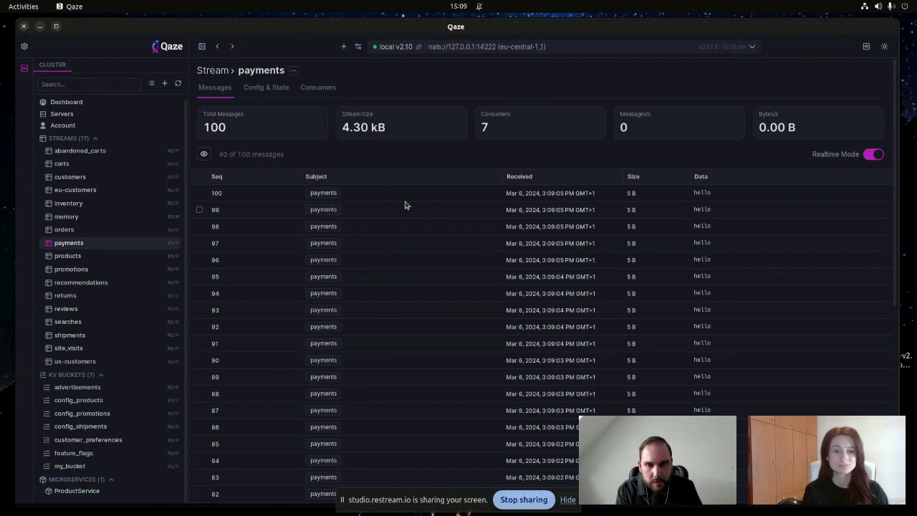
- Review the payments stream's configuration and state, including its limits, and return to its messages
{"action": "left_click", "coordinate": [255, 88]}
{"action": "scroll", "coordinate": [319, 349], "scroll_direction": "down", "scroll_amount": 3}
{"action": "scroll", "coordinate": [319, 349], "scroll_direction": "down", "scroll_amount": 2}
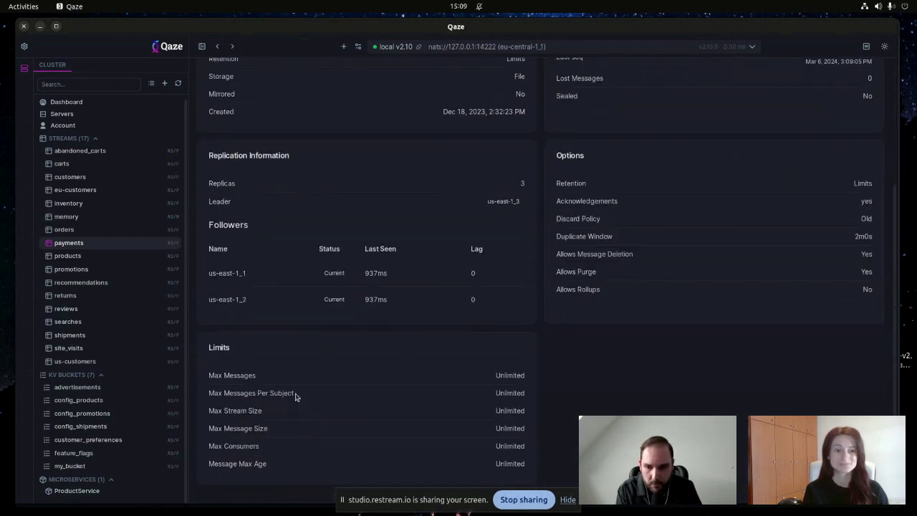
{"action": "left_click_drag", "start_coordinate": [267, 411], "coordinate": [209, 410]}
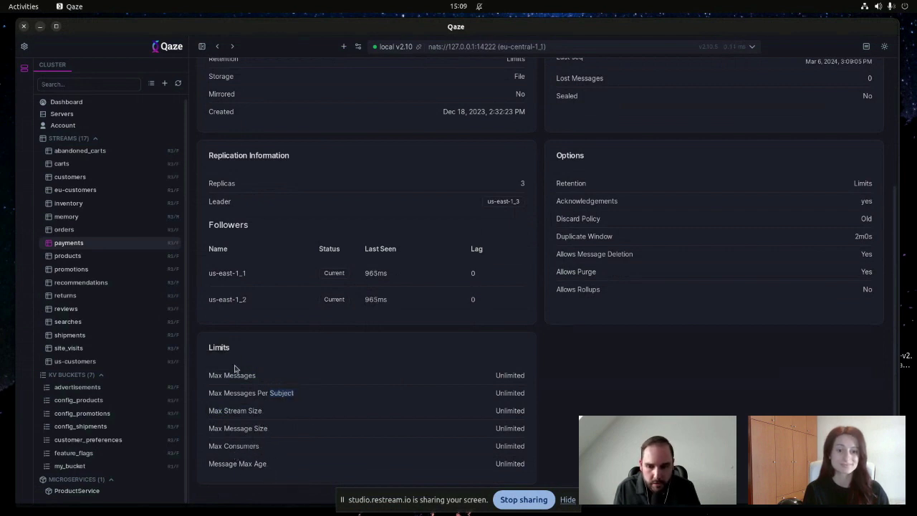
{"action": "scroll", "coordinate": [285, 359], "scroll_direction": "up", "scroll_amount": 5}
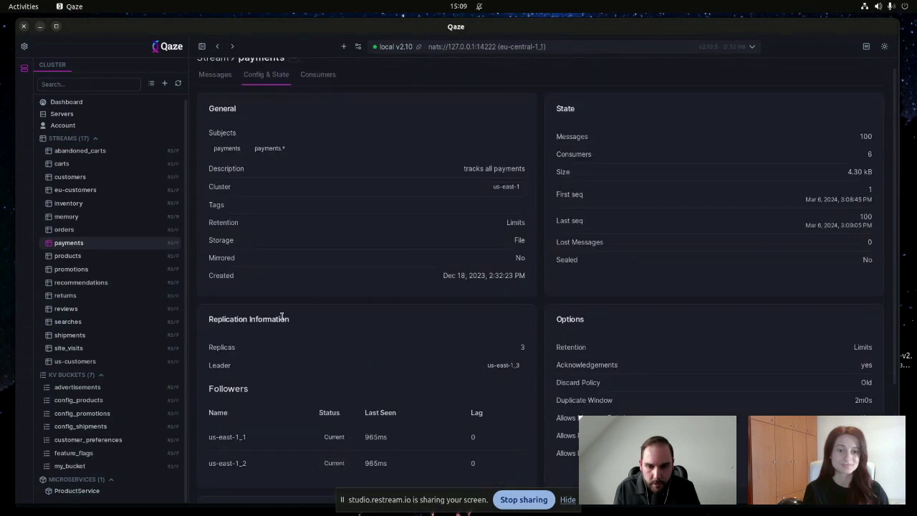
{"action": "scroll", "coordinate": [283, 263], "scroll_direction": "up", "scroll_amount": 1}
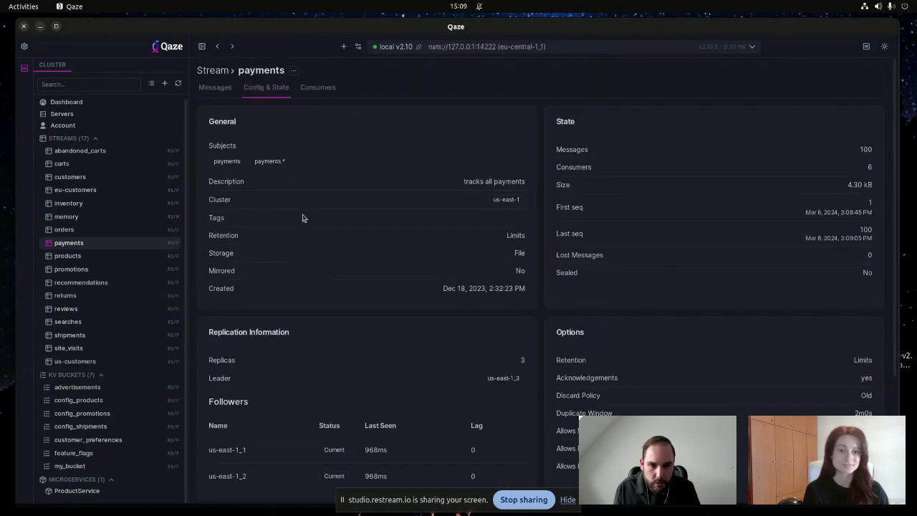
{"action": "left_click", "coordinate": [216, 87]}
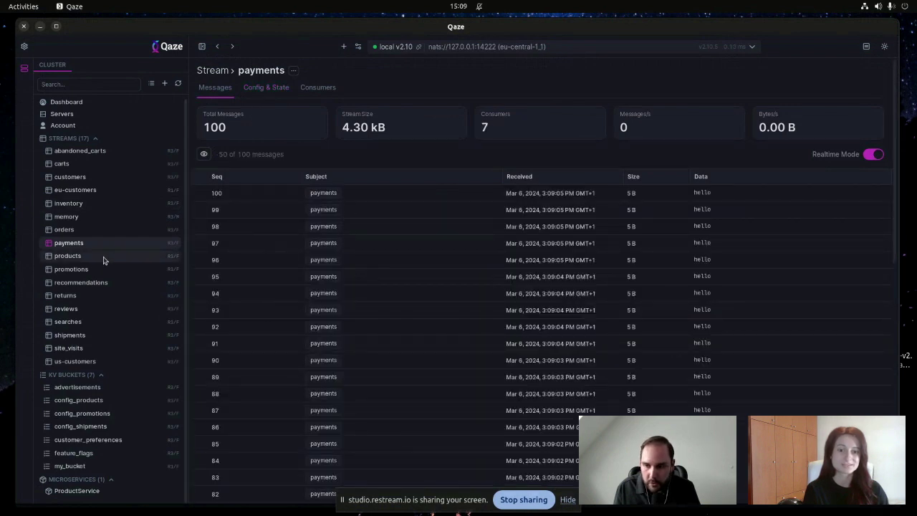
- Browse the KV buckets advertisements, config_shipments, config_promotions and config_products in turn
{"action": "left_click", "coordinate": [127, 395]}
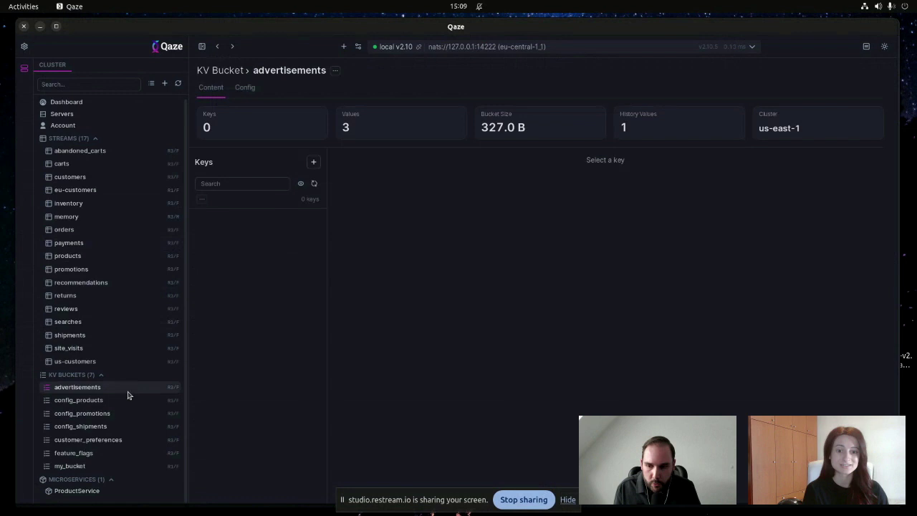
{"action": "left_click", "coordinate": [96, 425]}
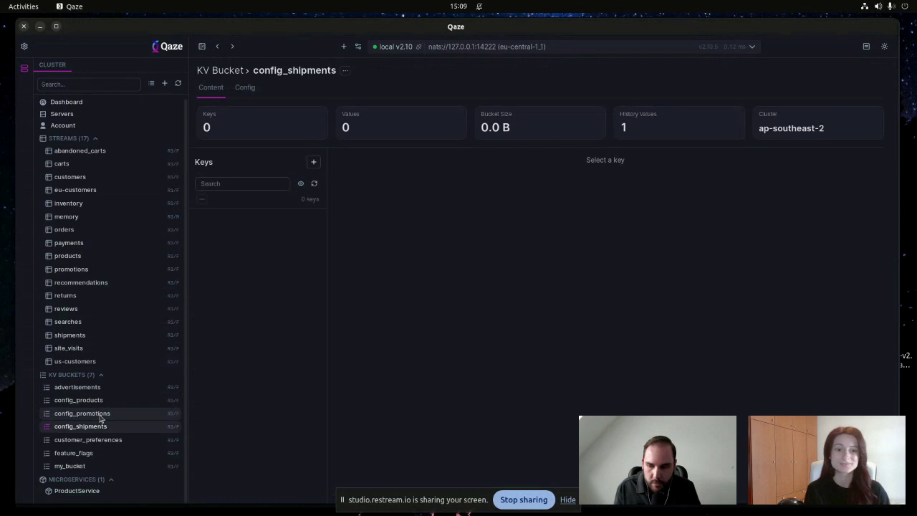
{"action": "left_click", "coordinate": [102, 415]}
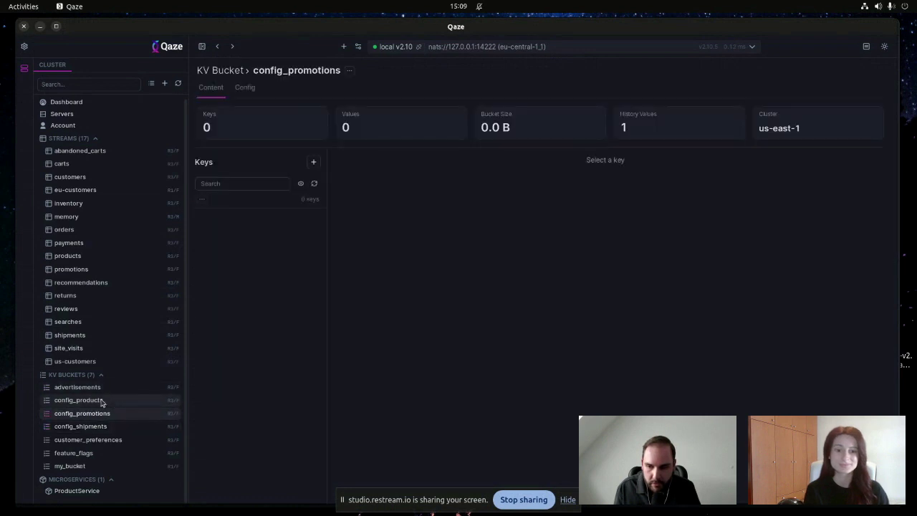
{"action": "left_click", "coordinate": [101, 400]}
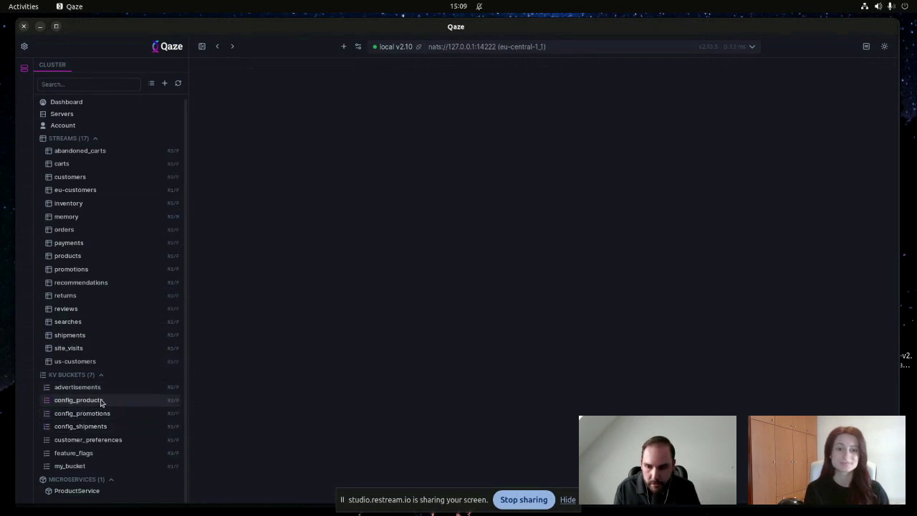
{"action": "left_click", "coordinate": [243, 219]}
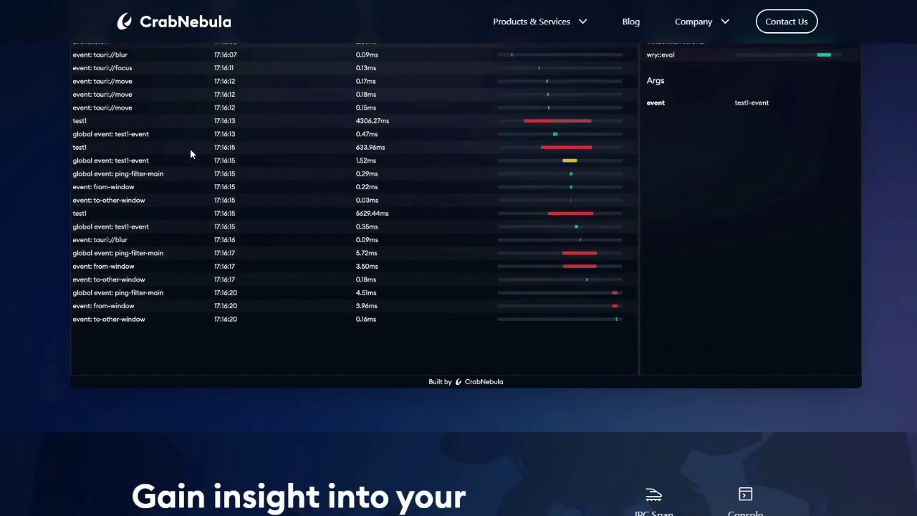
- View the opening section of the CrabNebula DevTools page
{"action": "scroll", "coordinate": [191, 153], "scroll_direction": "up", "scroll_amount": 20}
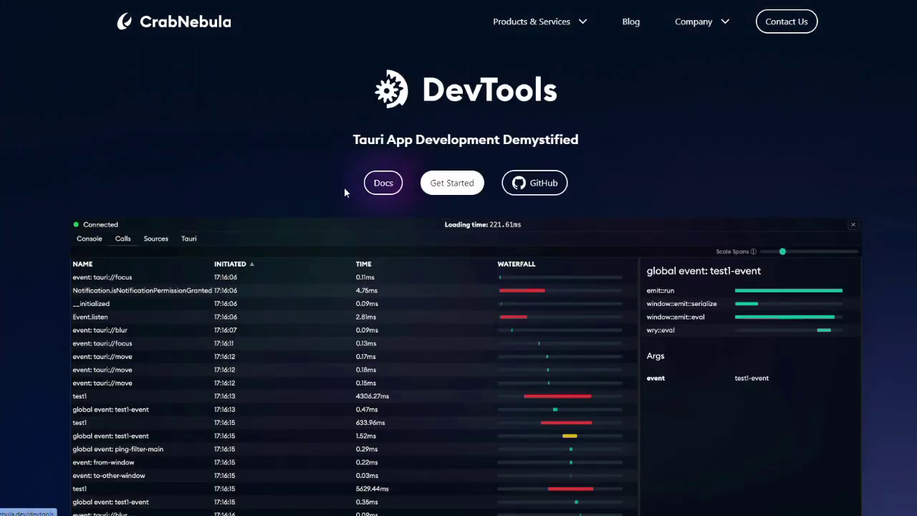